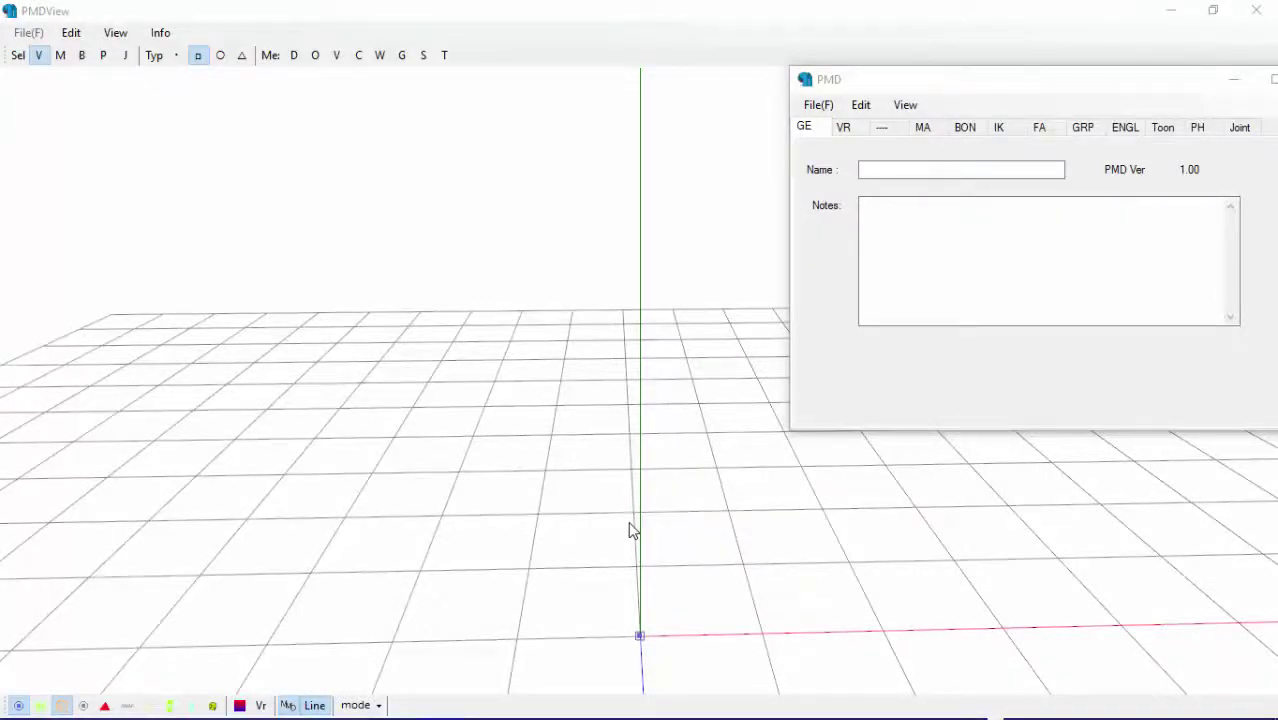
pyautogui.moveTo(599, 525); pyautogui.dragTo(592, 511, button='right')
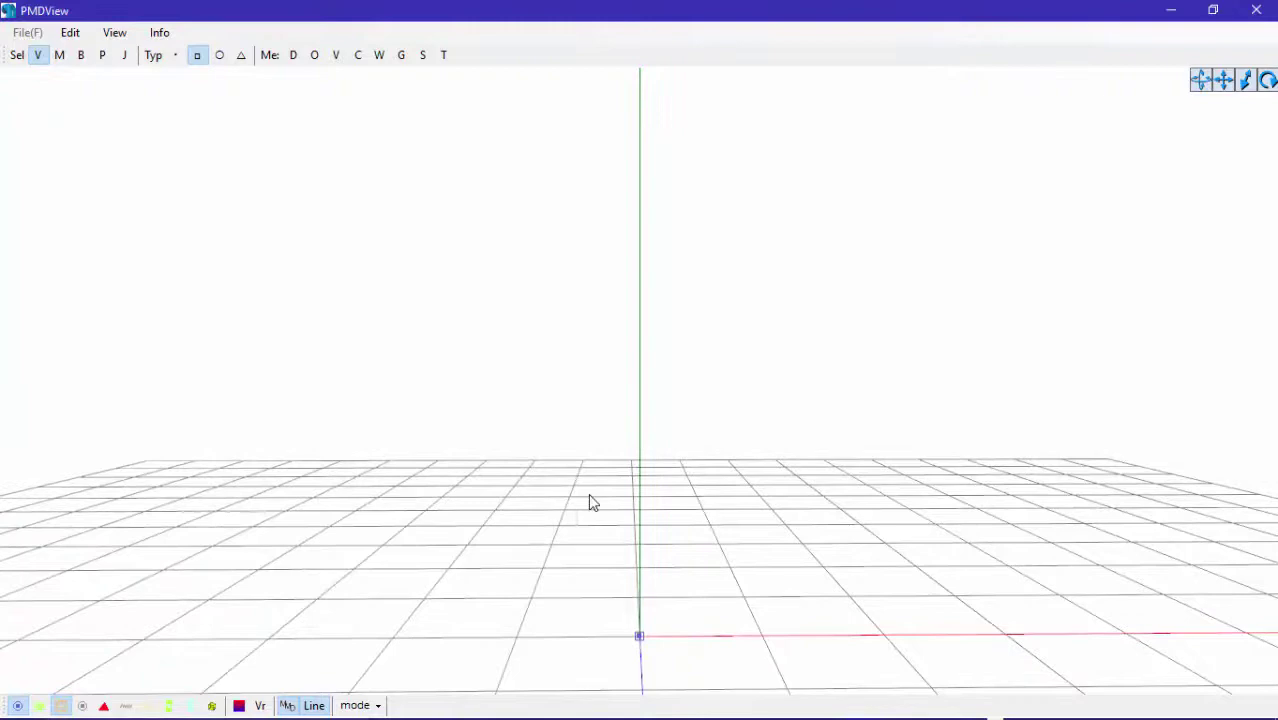
pyautogui.moveTo(762, 508); pyautogui.dragTo(767, 509, button='right')
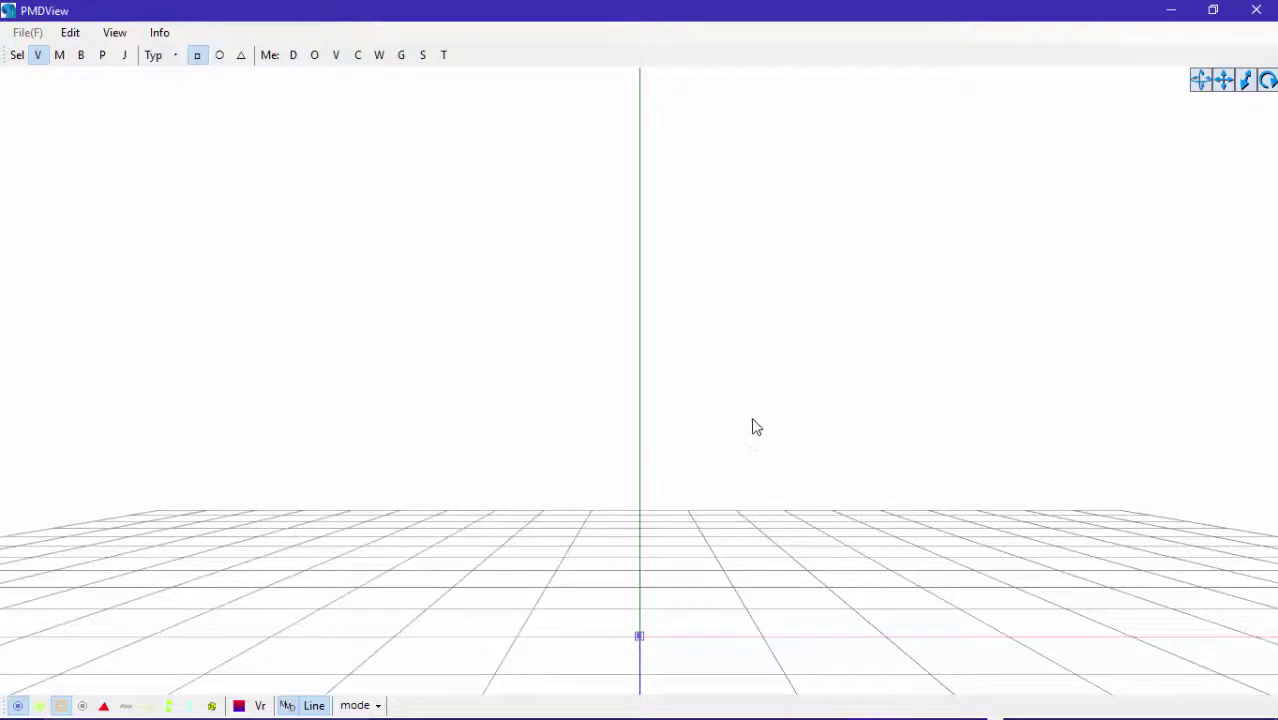
# Switch to File Explorer and examine the model and texture files in the TDA Base folder under bases
pyautogui.moveTo(680, 715)
pyautogui.click(432, 700)
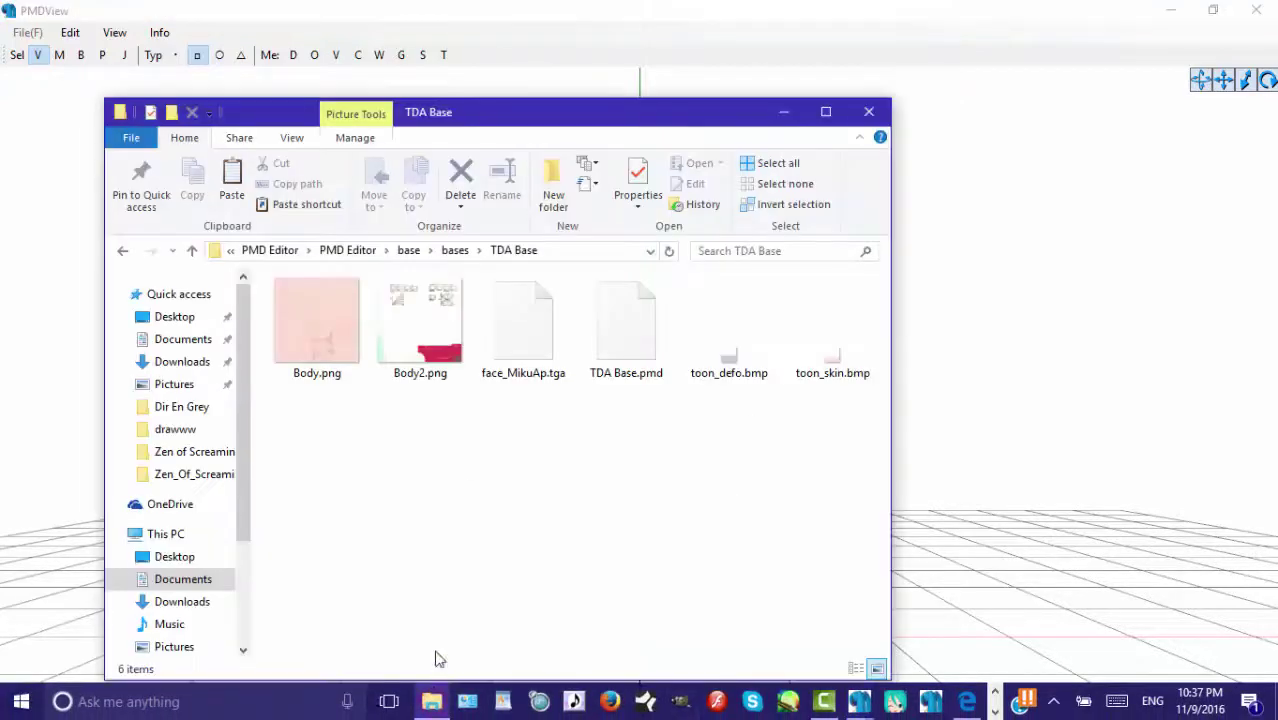
pyautogui.click(123, 252)
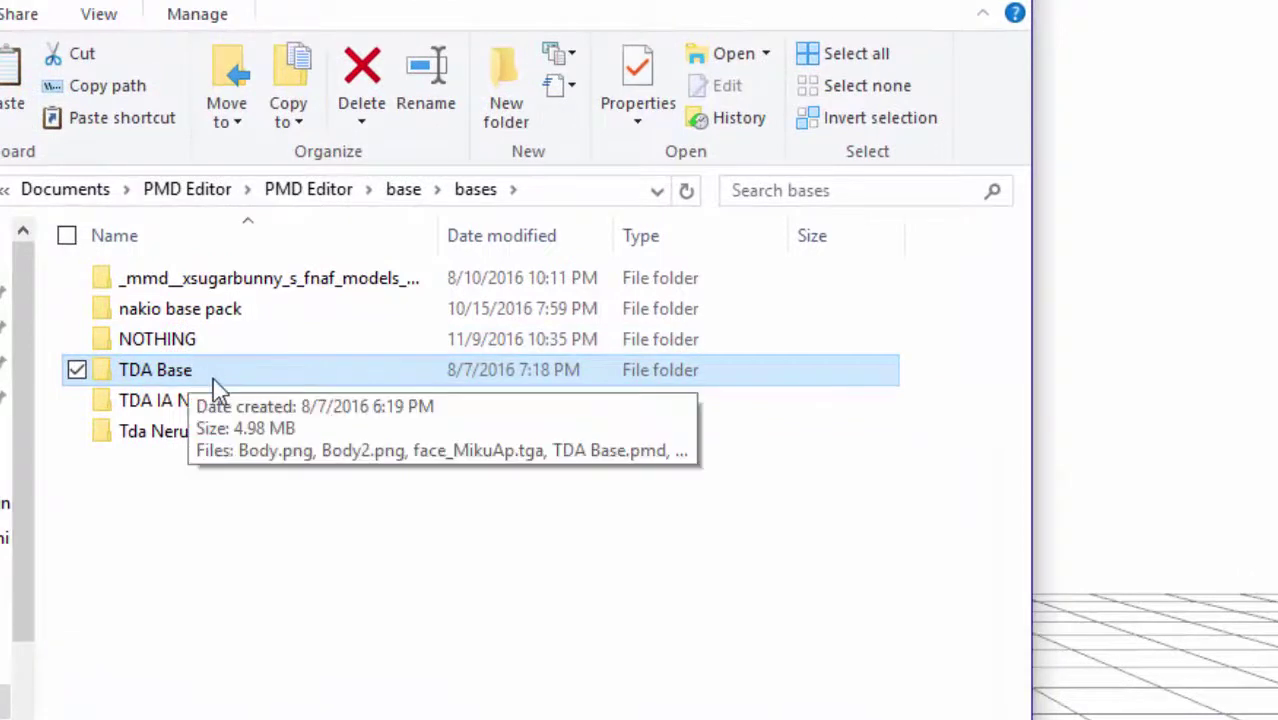
pyautogui.doubleClick(201, 380)
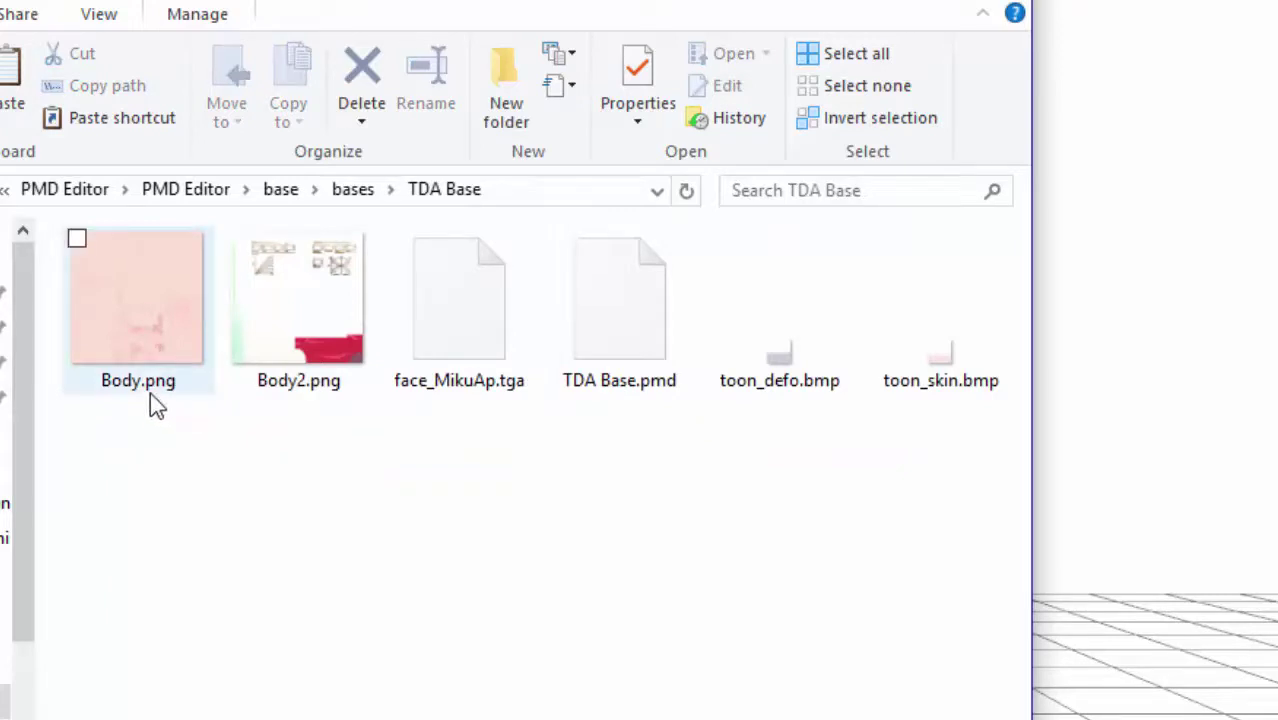
pyautogui.click(622, 355)
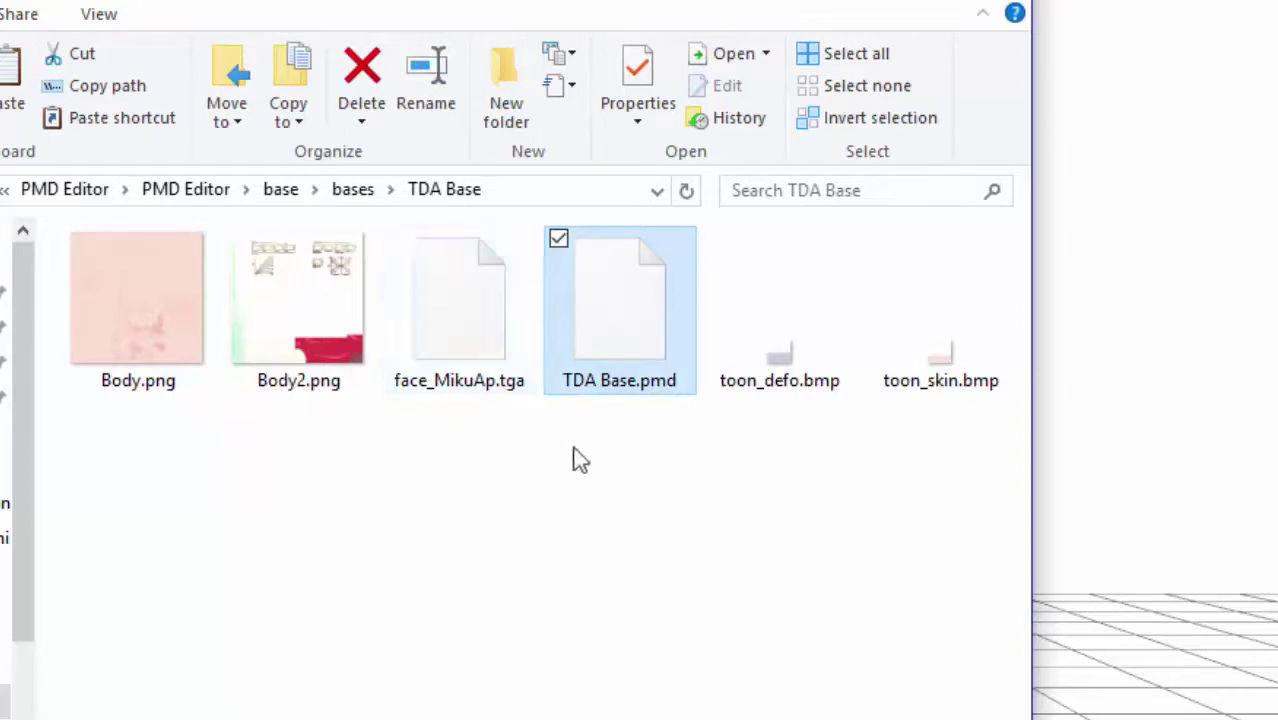
pyautogui.press('BackSpace')
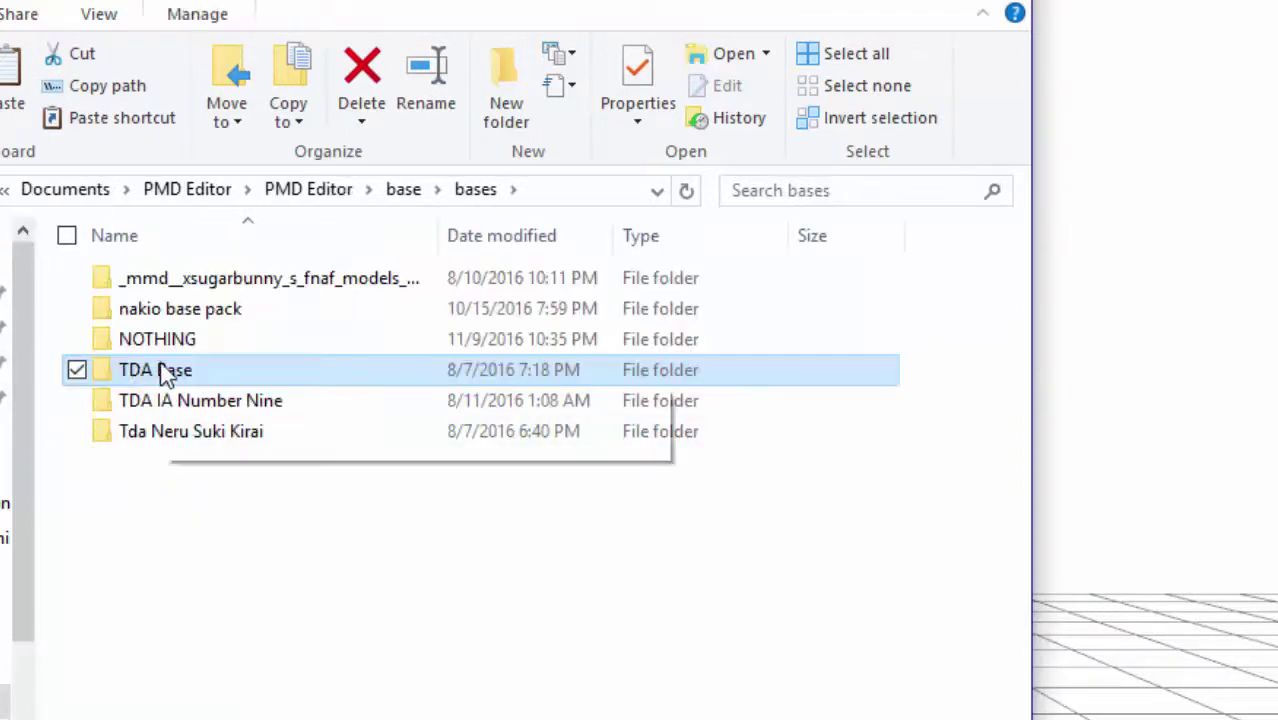
pyautogui.doubleClick(162, 370)
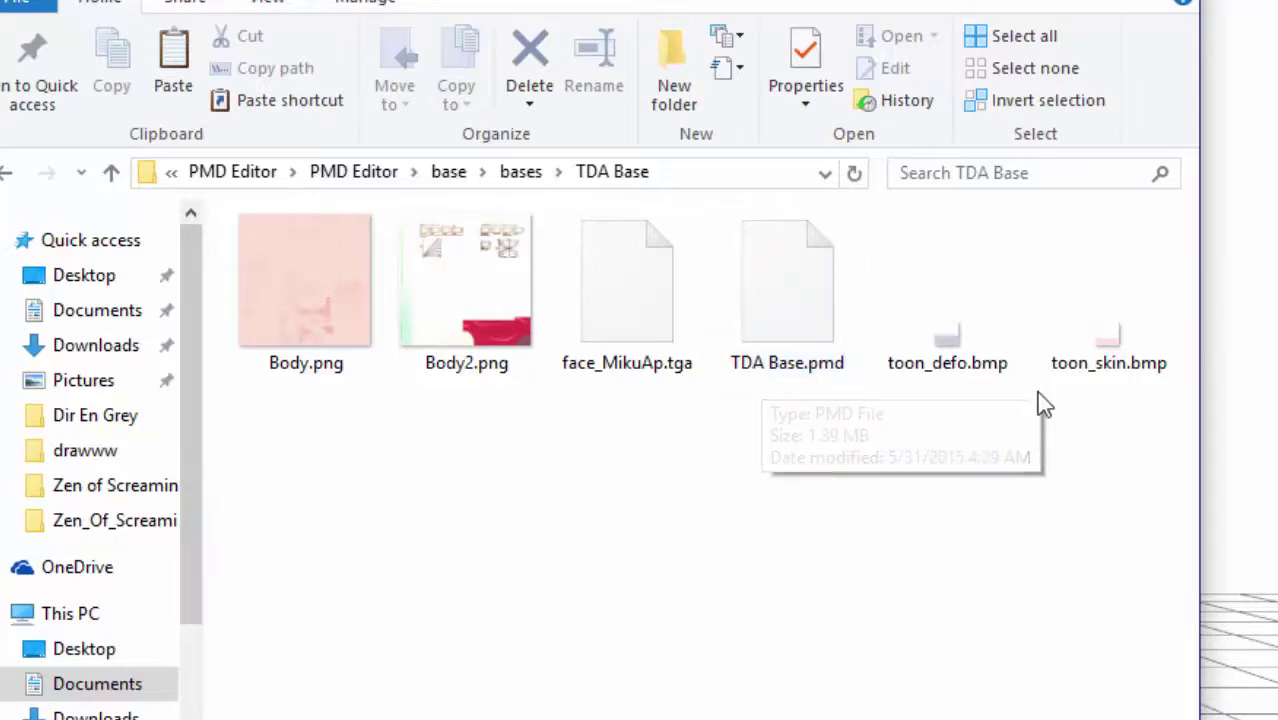
pyautogui.click(5, 176)
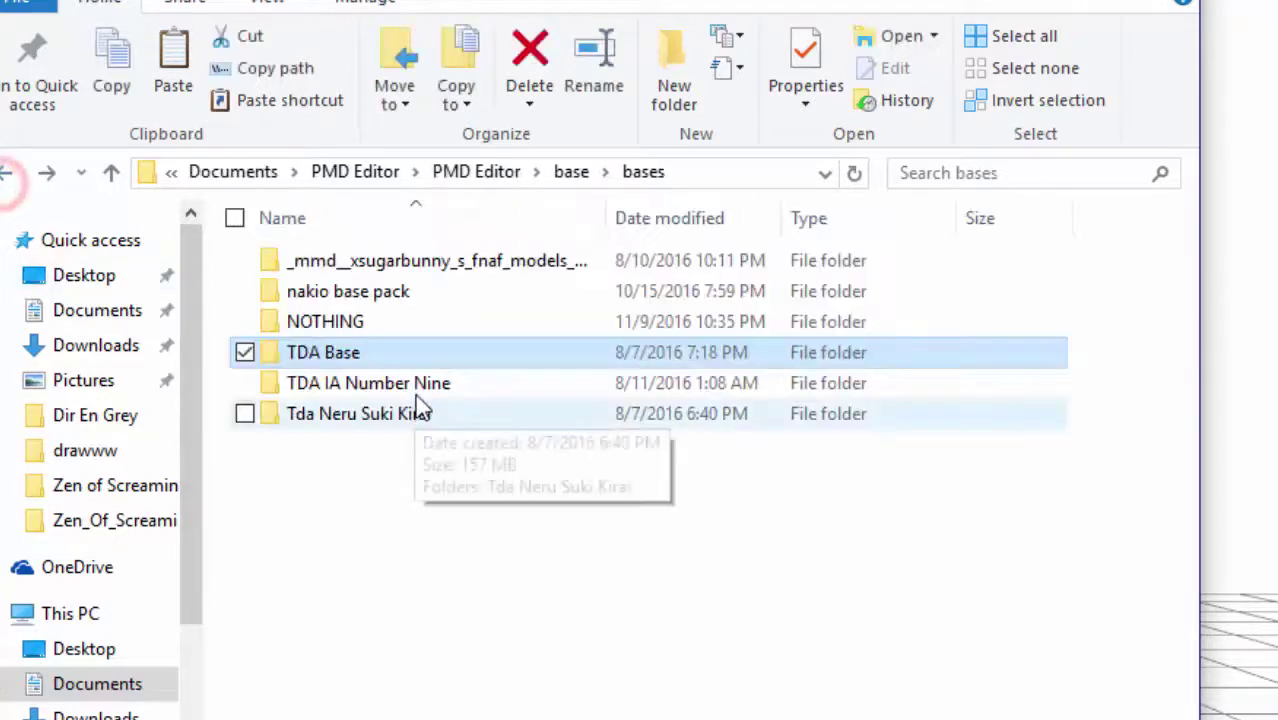
pyautogui.doubleClick(334, 349)
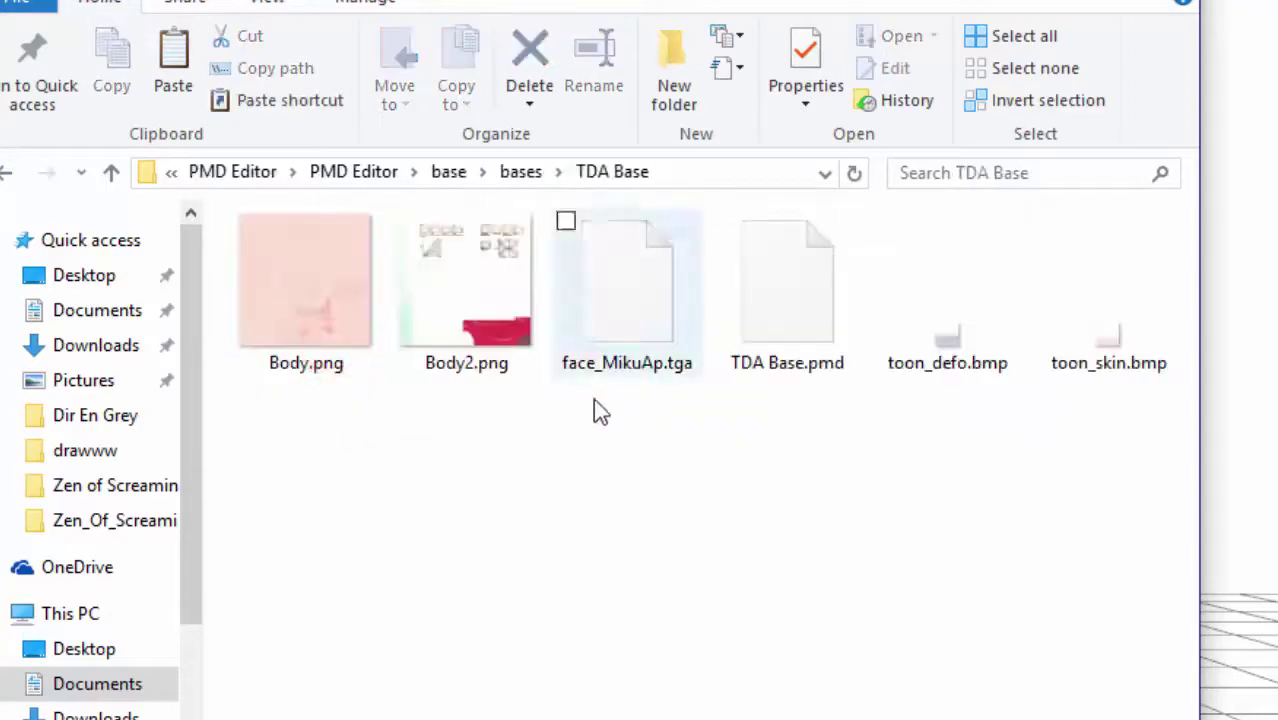
# Import TDA Base.pmd from the TDA Base folder into PMD Editor as a new model, using the Nw option
pyautogui.moveTo(816, 320); pyautogui.dragTo(1250, 340)
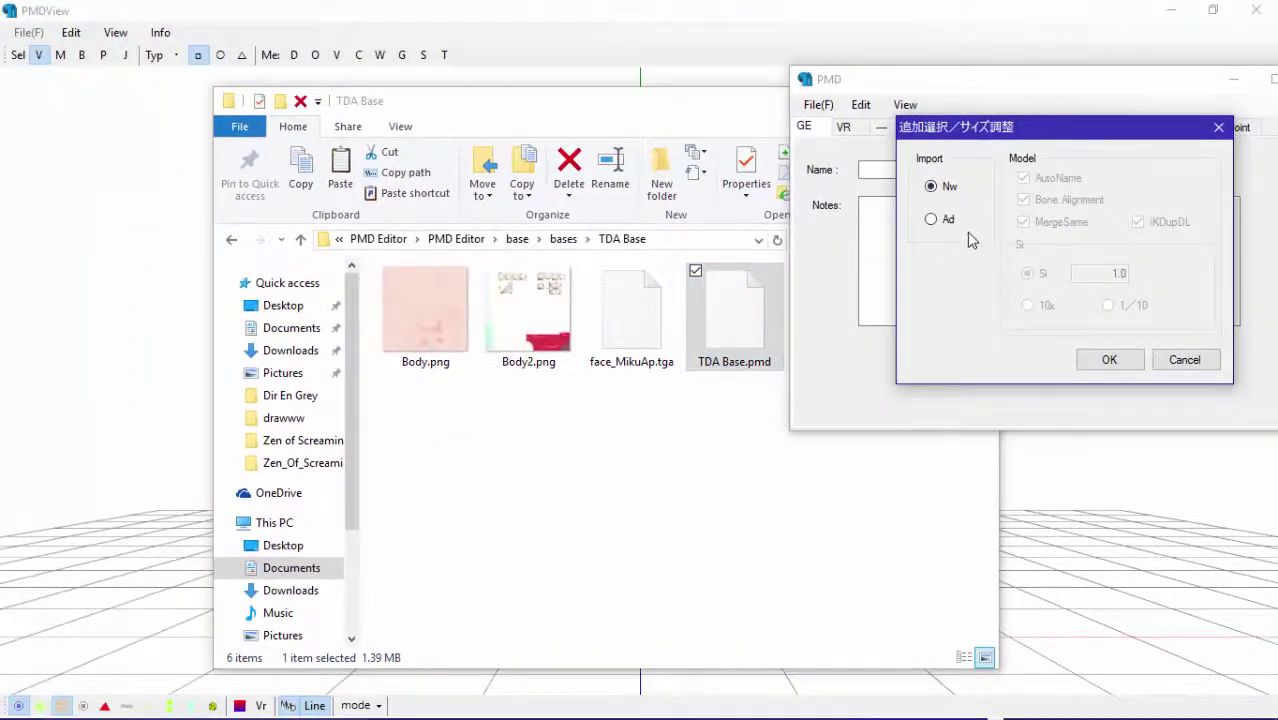
pyautogui.click(1100, 359)
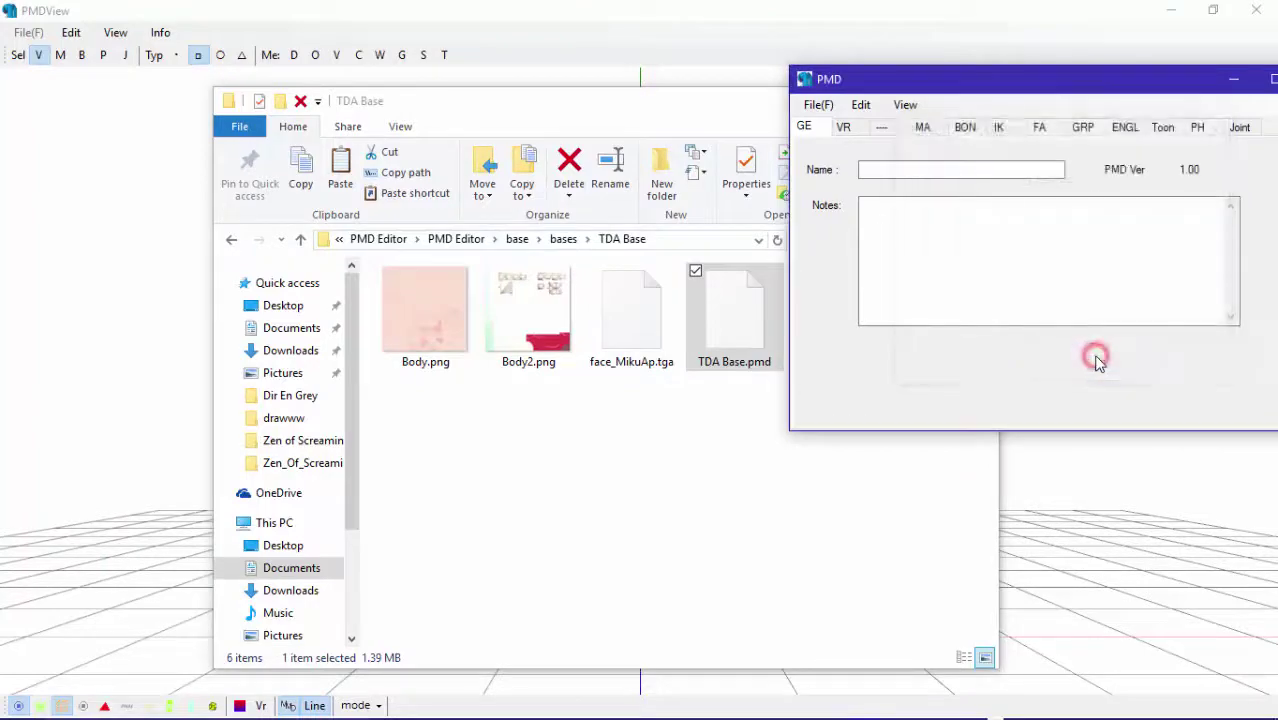
pyautogui.click(812, 8)
pyautogui.moveTo(600, 250); pyautogui.dragTo(760, 277, button='right')
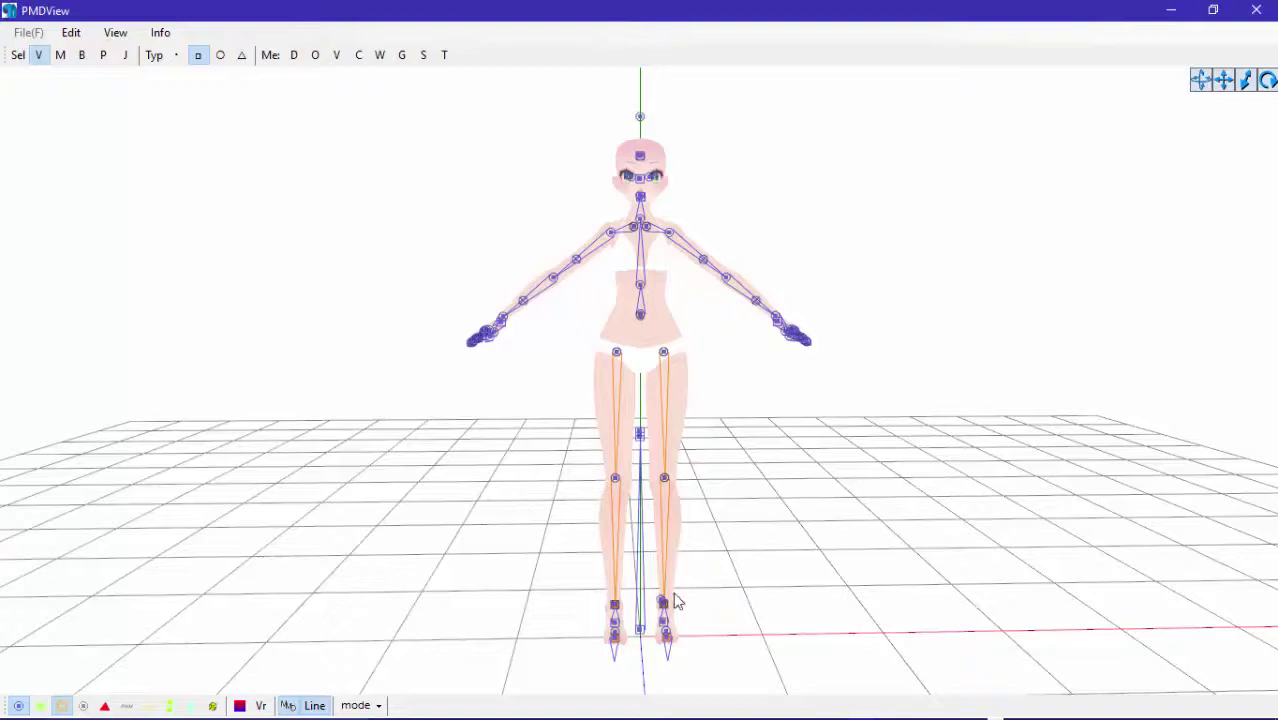
pyautogui.moveTo(698, 594); pyautogui.dragTo(710, 562, button='right')
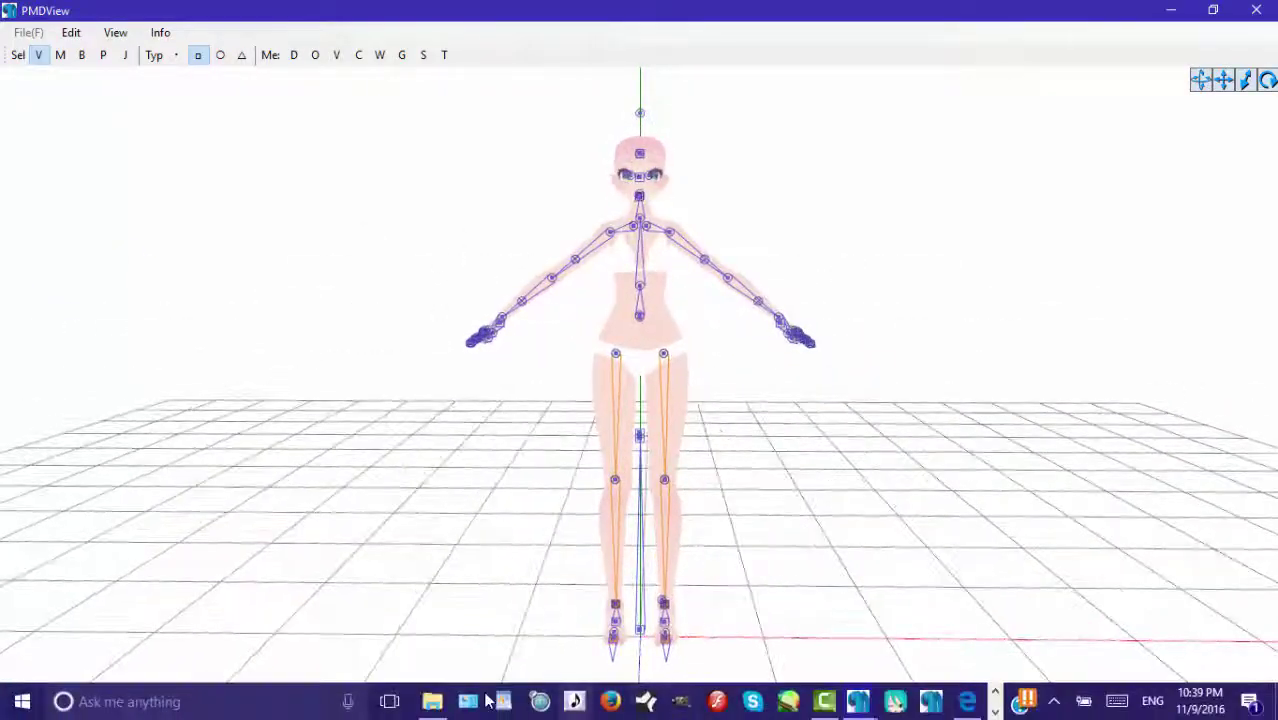
# Return to File Explorer and delete the NOTHING folder from the bases folder
pyautogui.click(433, 702)
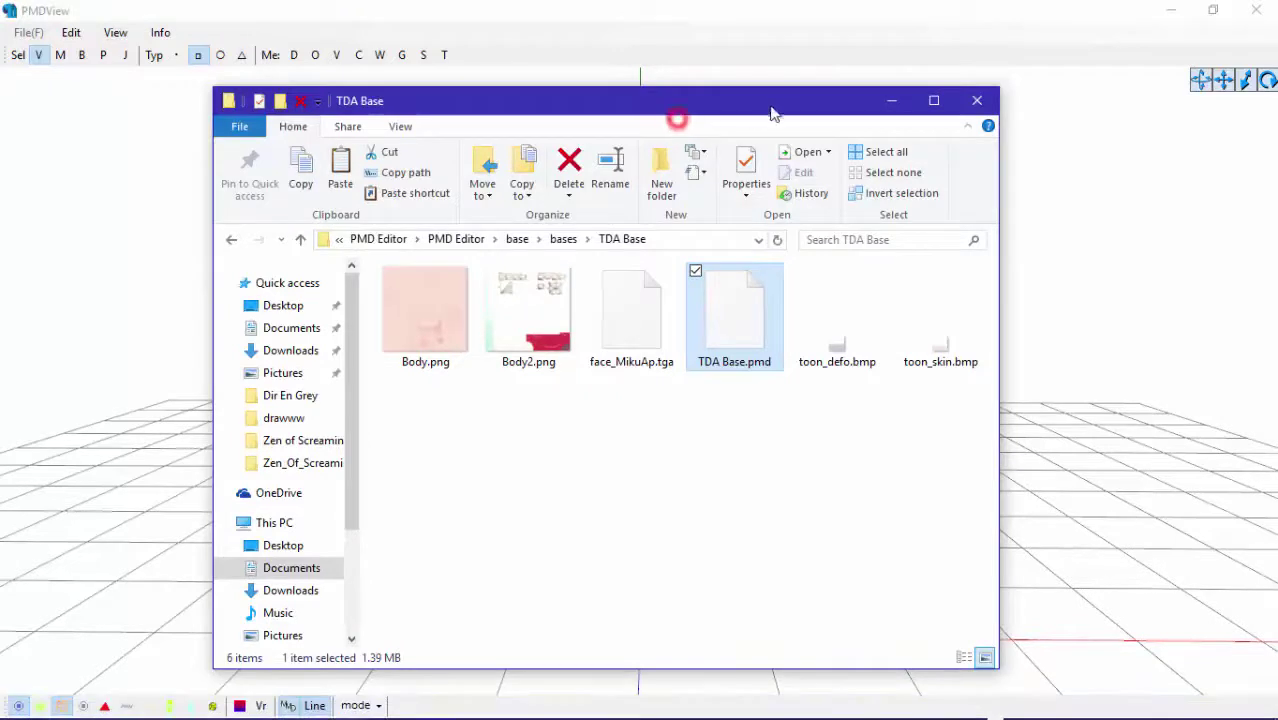
pyautogui.moveTo(770, 111); pyautogui.dragTo(833, 100)
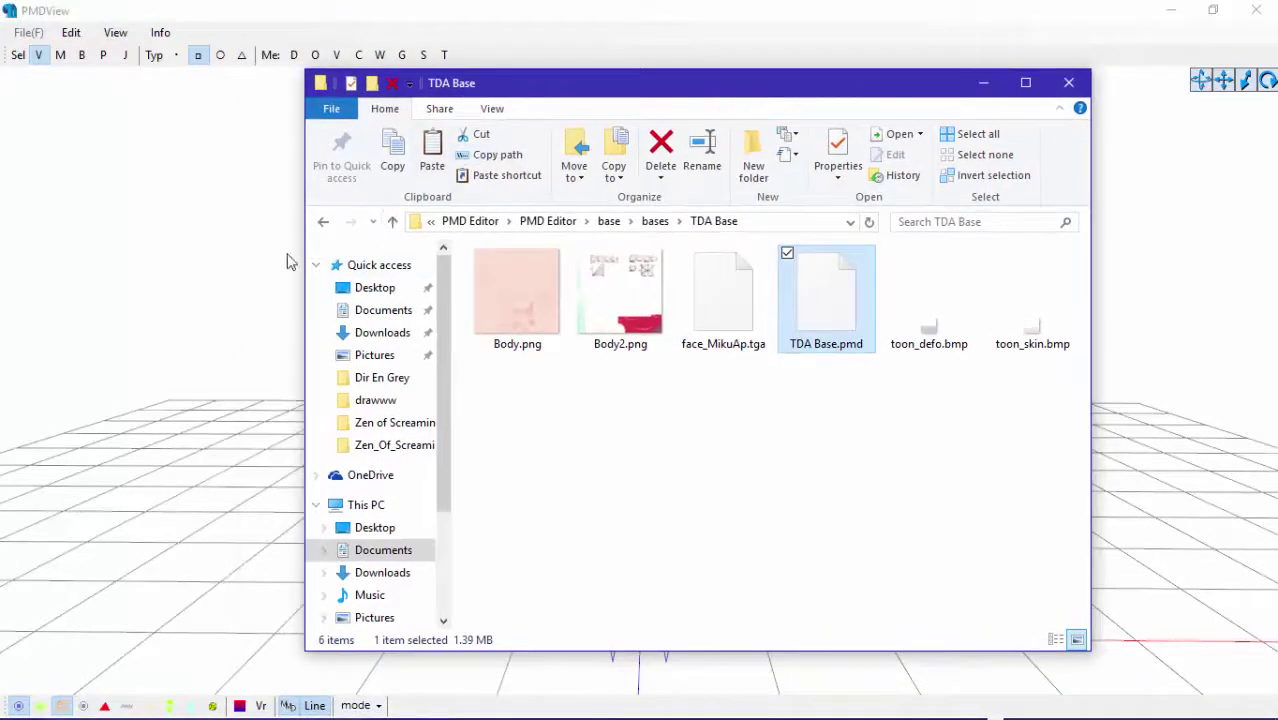
pyautogui.click(320, 222)
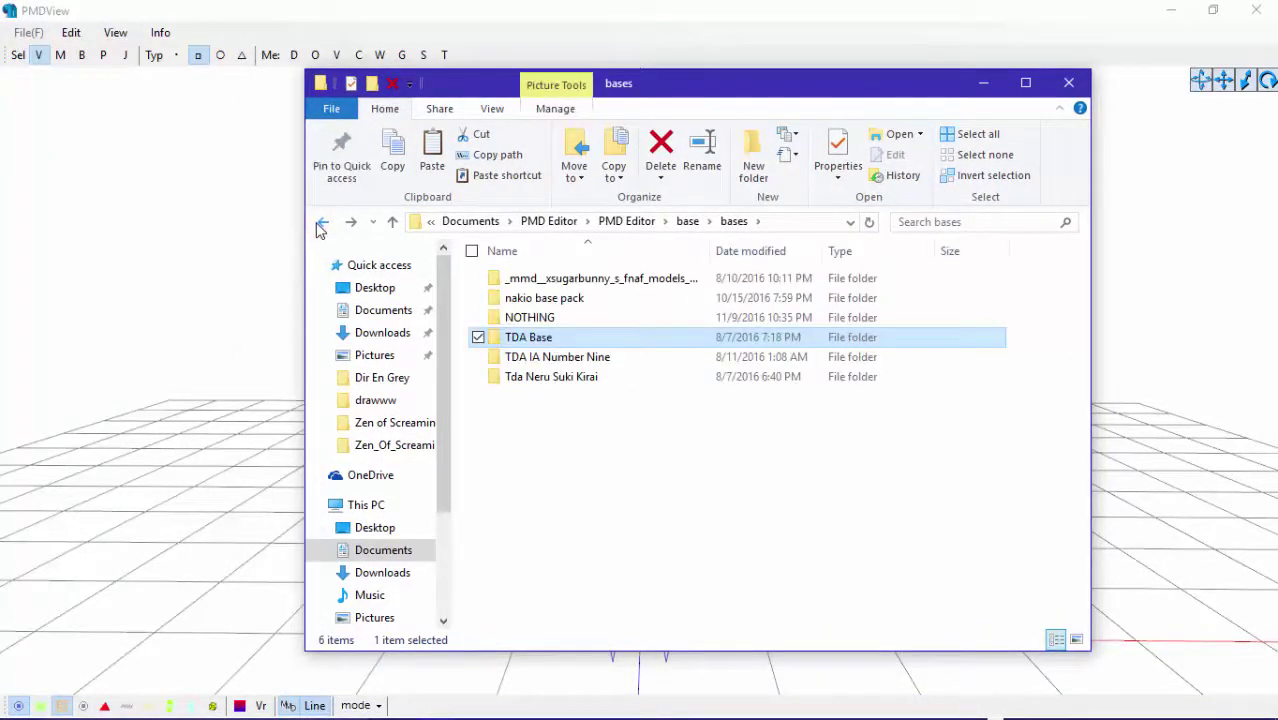
pyautogui.rightClick(540, 316)
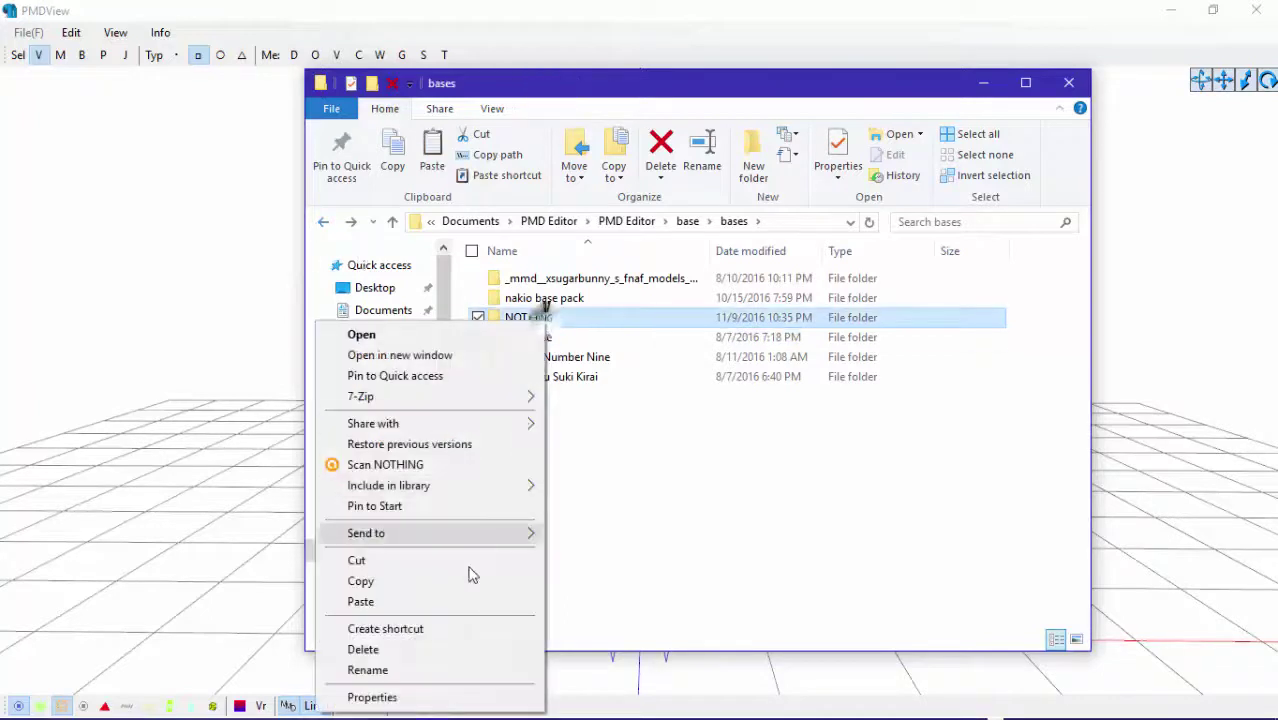
pyautogui.click(363, 650)
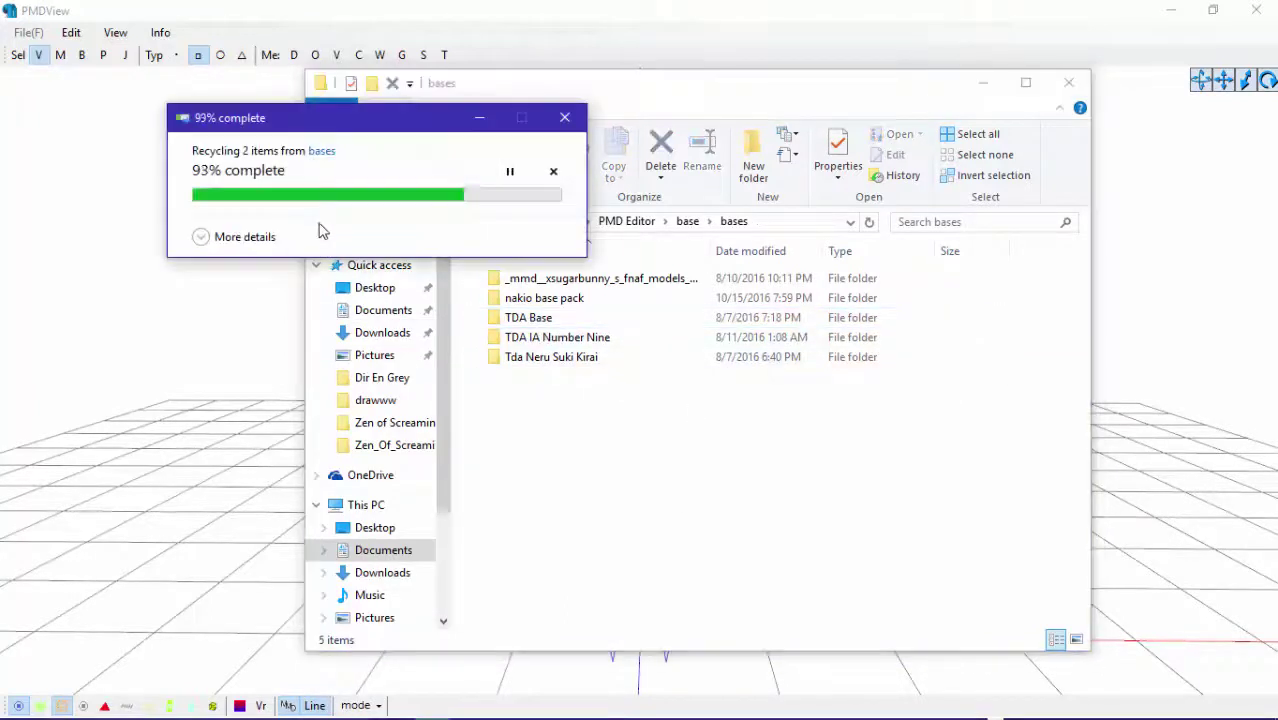
# In the base folder, open hair, the mmd_hair_pack_1 folder, MMD hair pack 1, Full and folder 1
pyautogui.click(320, 221)
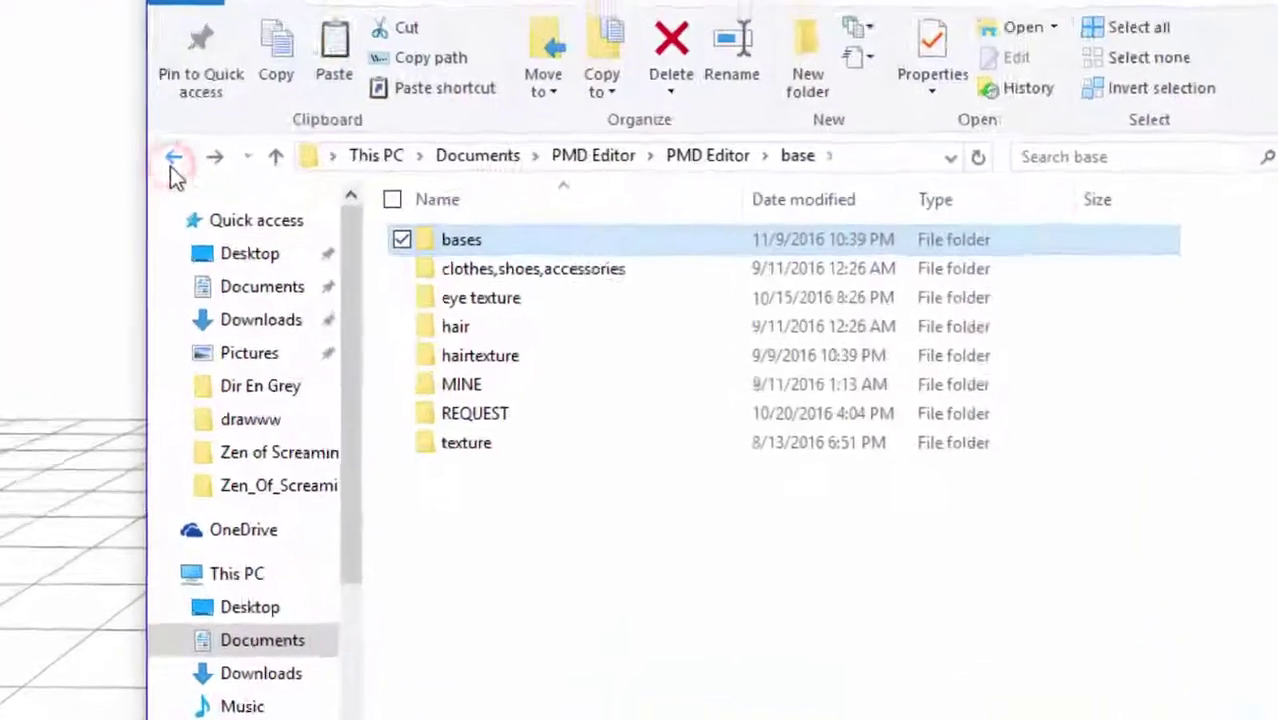
pyautogui.doubleClick(495, 330)
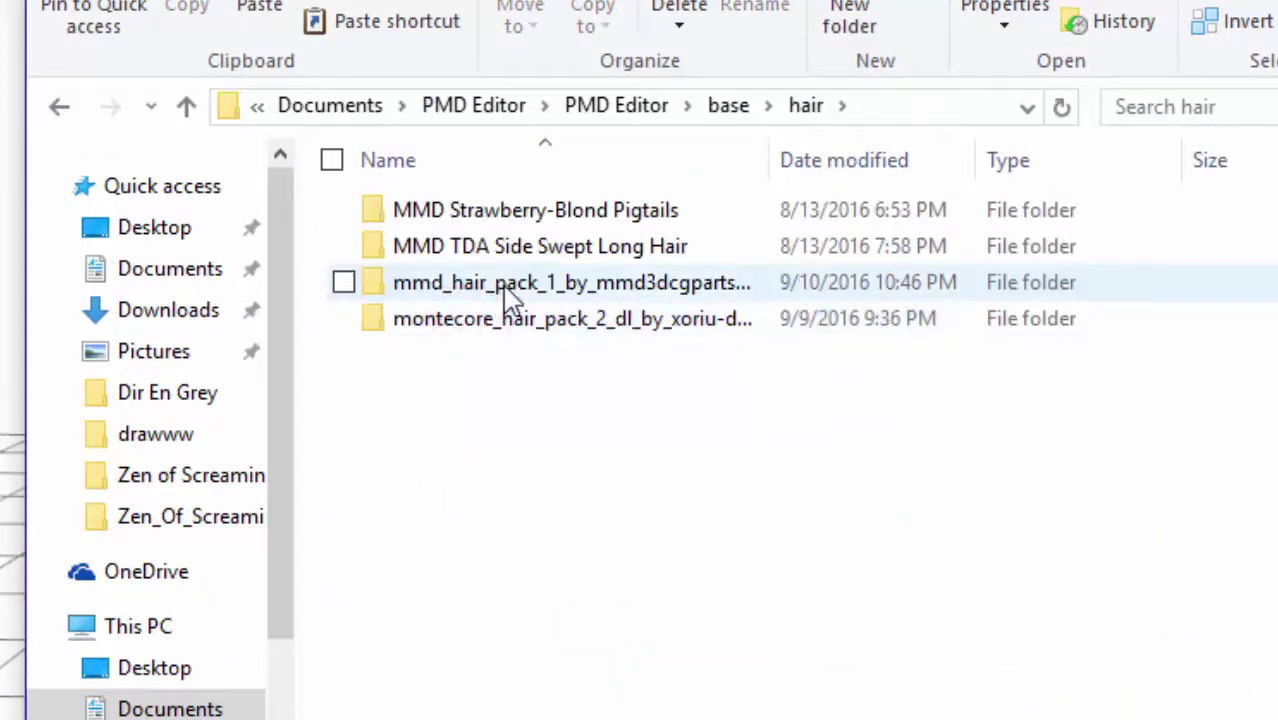
pyautogui.doubleClick(508, 291)
pyautogui.click(514, 218)
pyautogui.doubleClick(513, 222)
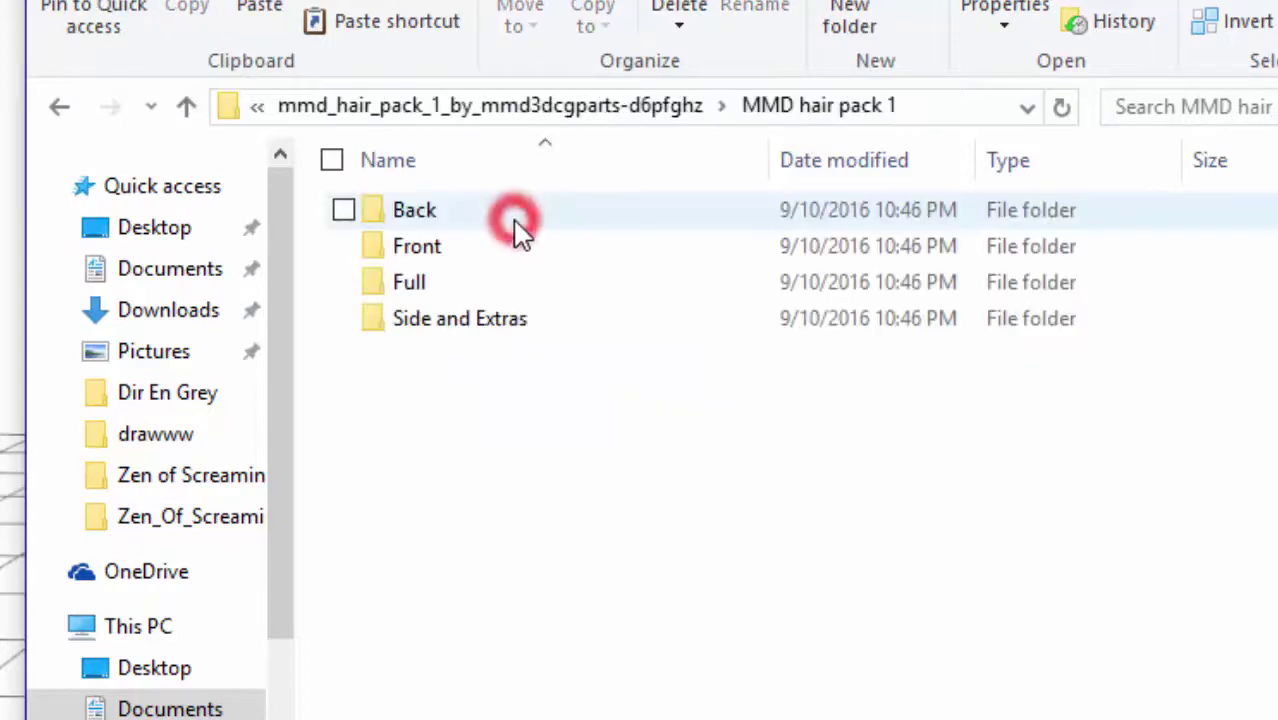
pyautogui.doubleClick(437, 284)
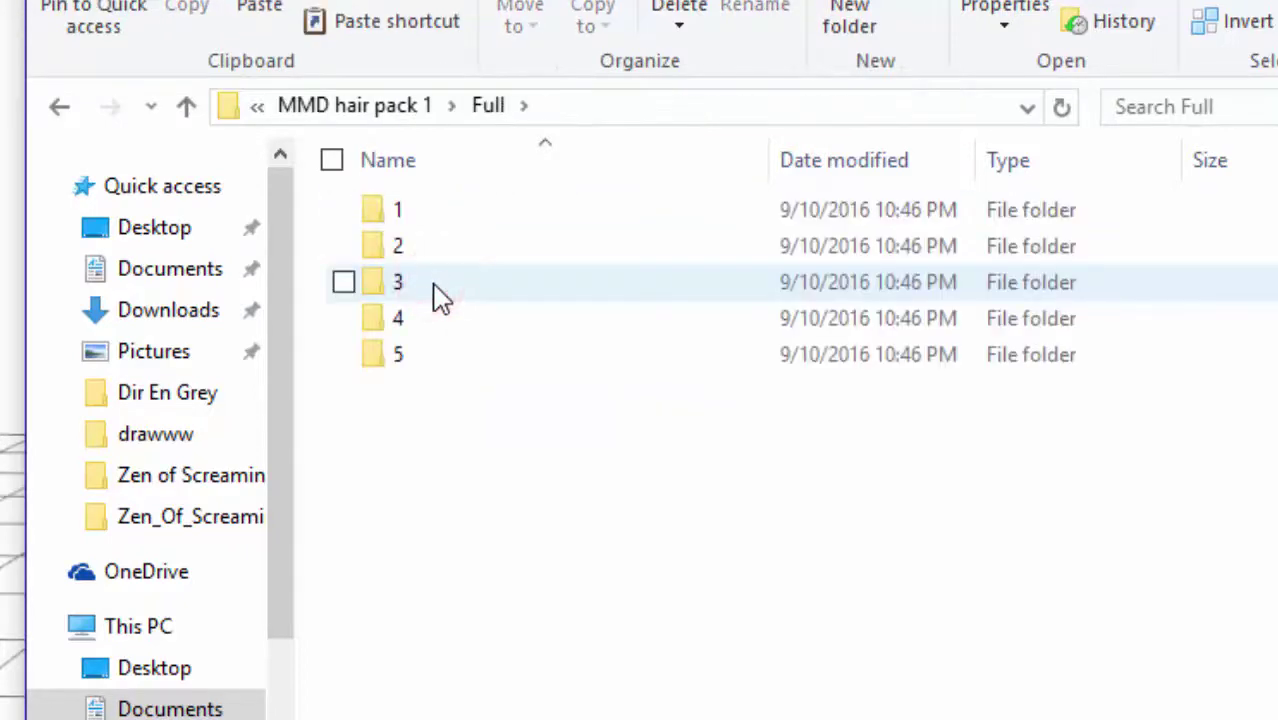
pyautogui.doubleClick(436, 222)
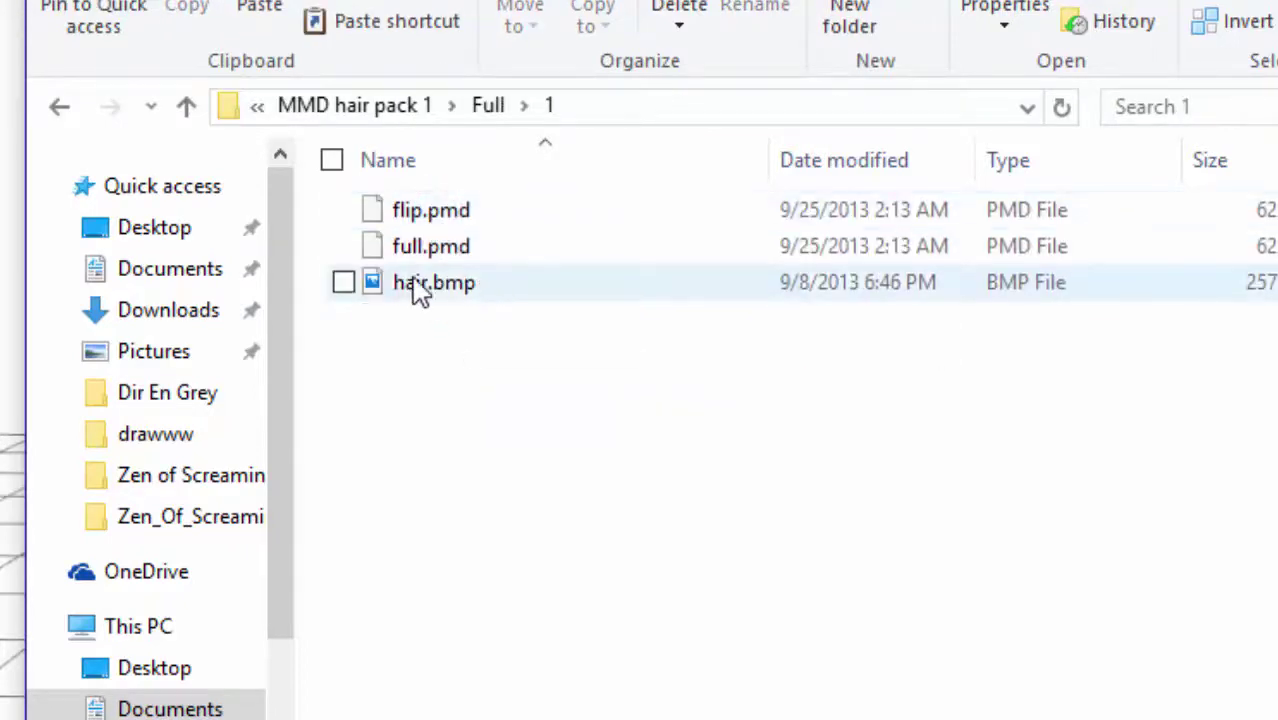
pyautogui.click(437, 285)
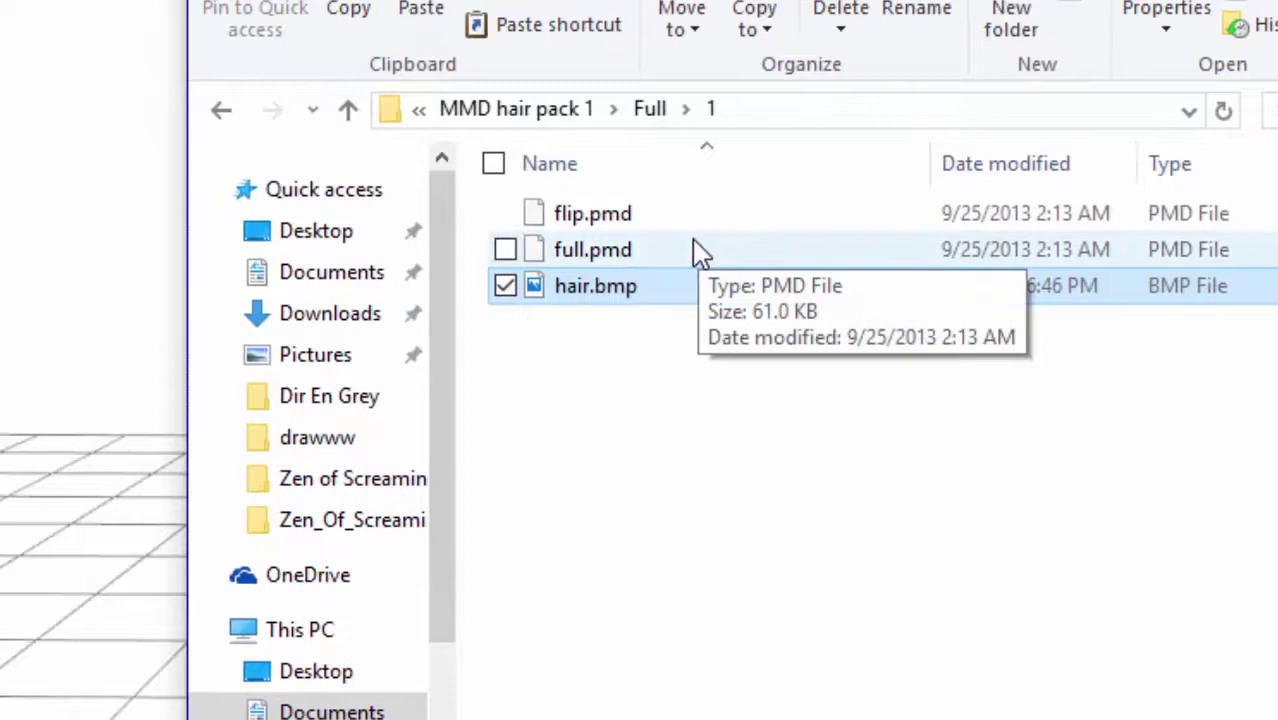
# Import full.pmd from folder 1 into PMD Editor with the Ad option, adding the hair to the TDA Base model
pyautogui.click(630, 251)
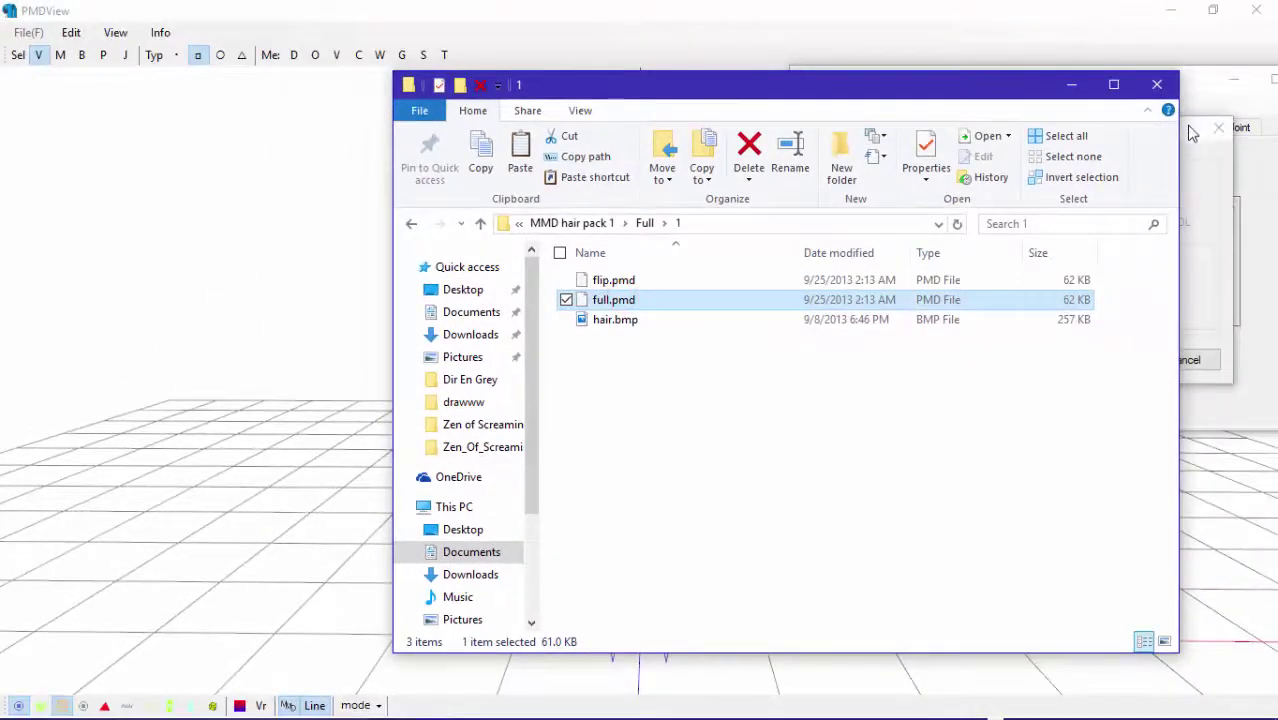
pyautogui.click(1192, 133)
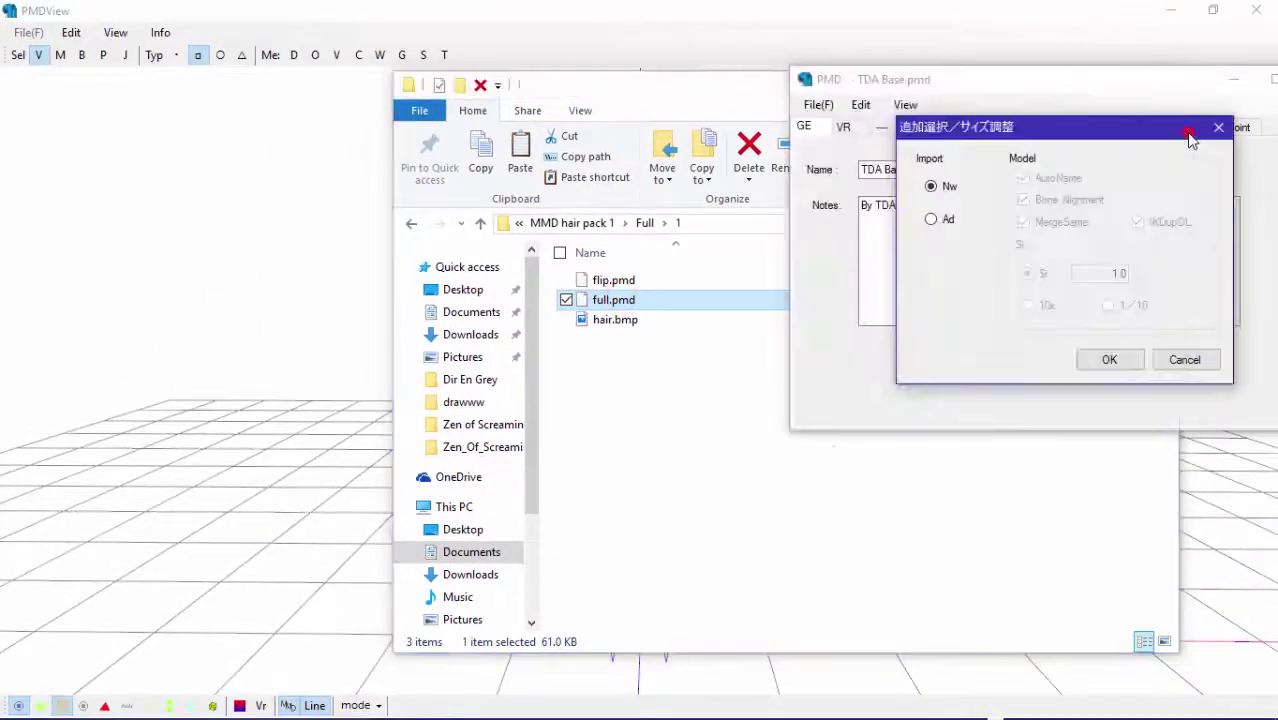
pyautogui.click(931, 219)
pyautogui.click(1105, 360)
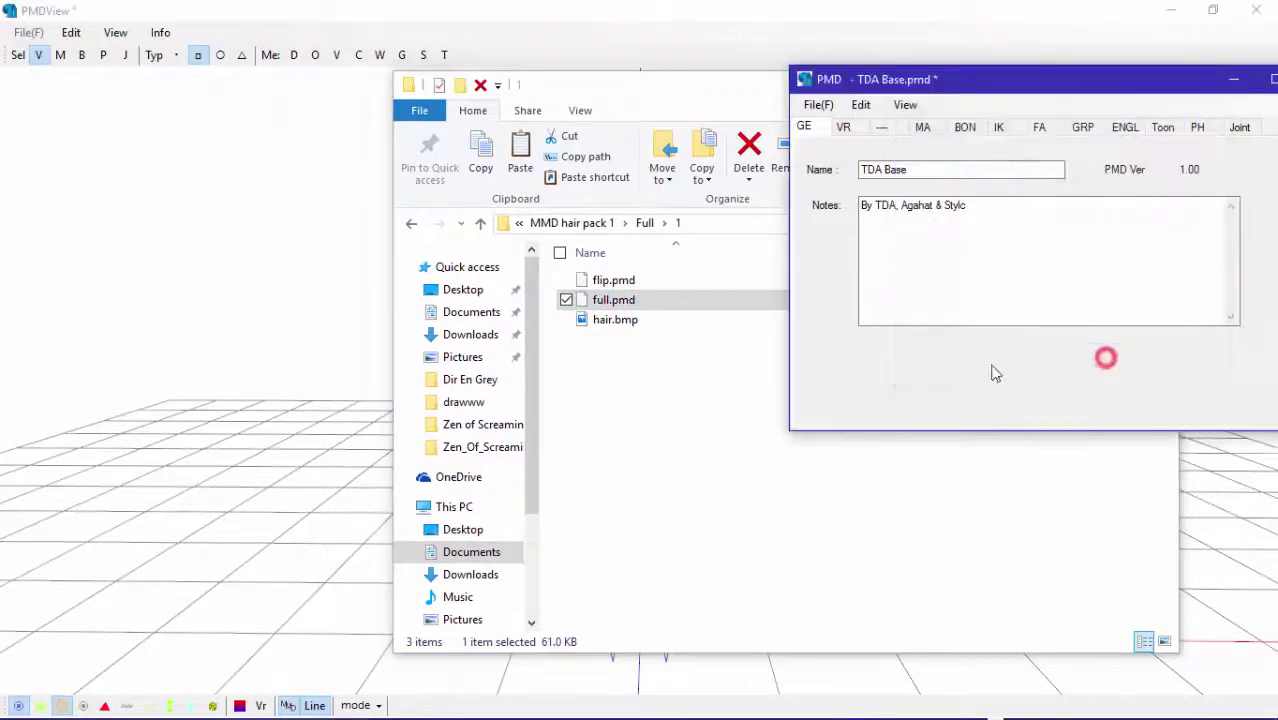
pyautogui.doubleClick(725, 97)
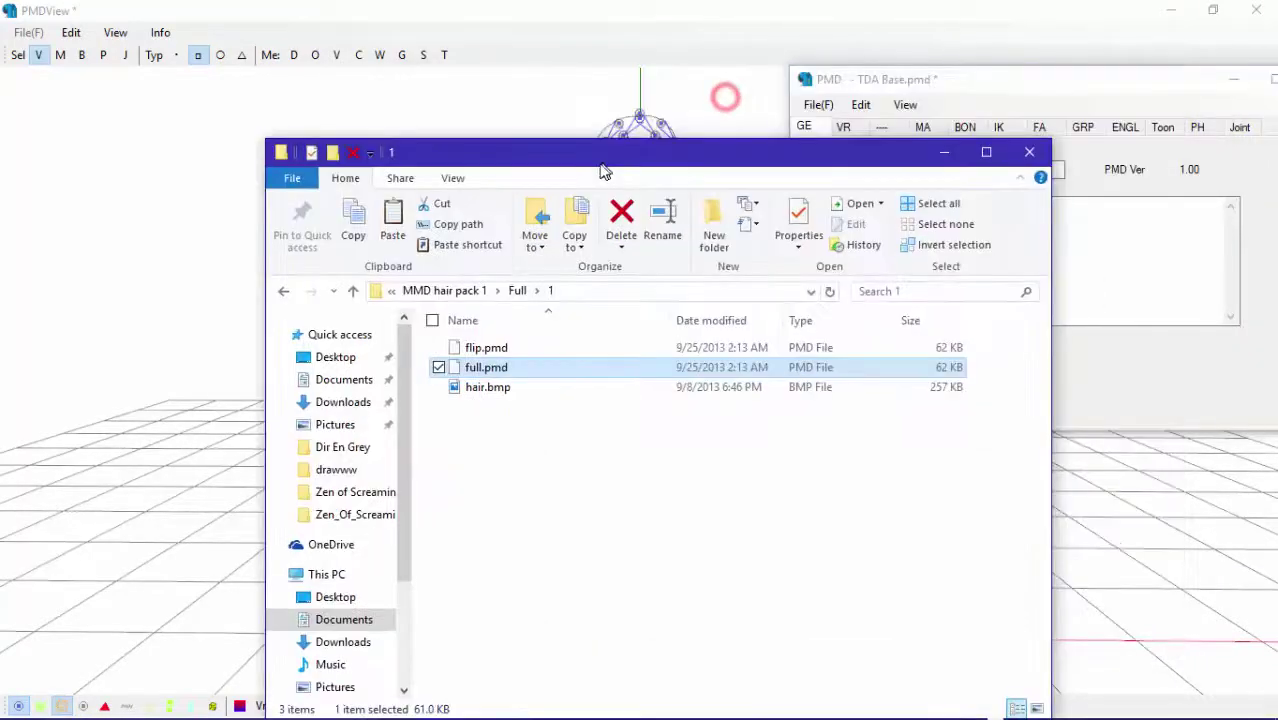
pyautogui.click(716, 125)
pyautogui.moveTo(522, 208)
pyautogui.mouseDown(button='right')
pyautogui.moveTo(528, 240)
pyautogui.moveTo(528, 221)
pyautogui.mouseUp(button='right')
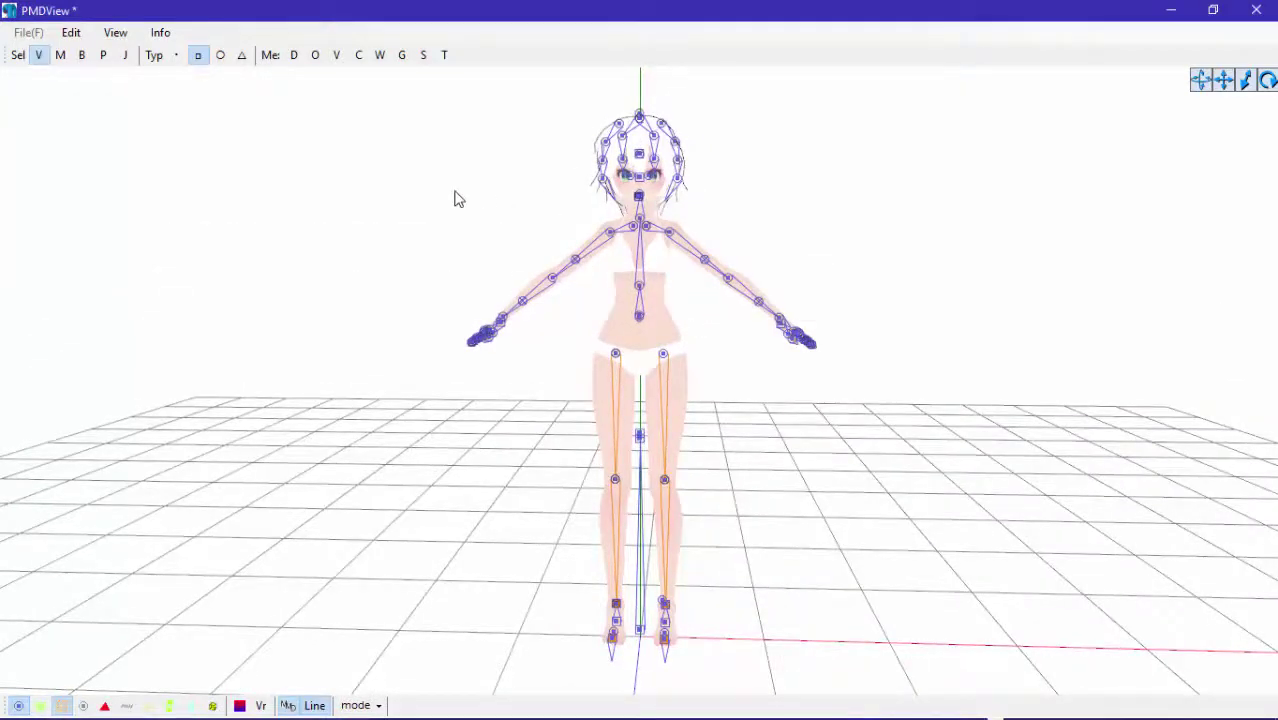
pyautogui.moveTo(455, 198); pyautogui.dragTo(448, 185, button='right')
pyautogui.moveTo(640, 505); pyautogui.dragTo(710, 528, button='right')
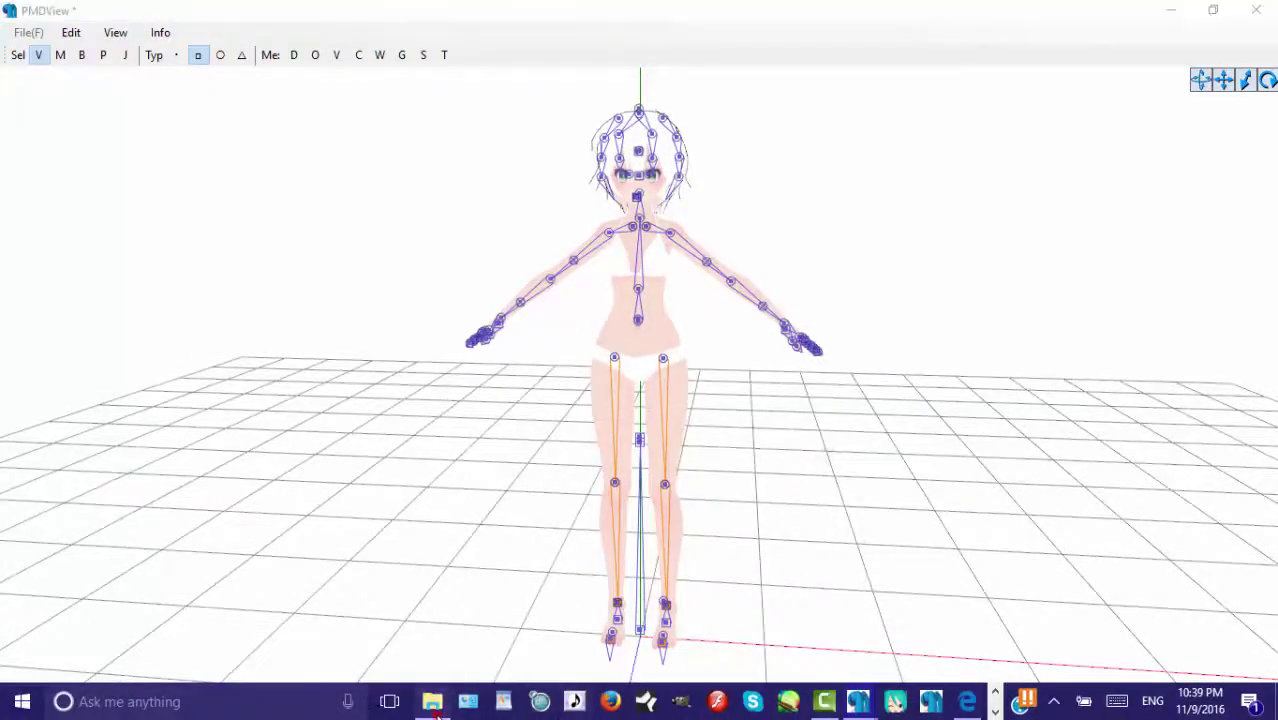
# Return to File Explorer and go back from the hair pack's Full folder to the base folder
pyautogui.click(432, 701)
pyautogui.click(283, 294)
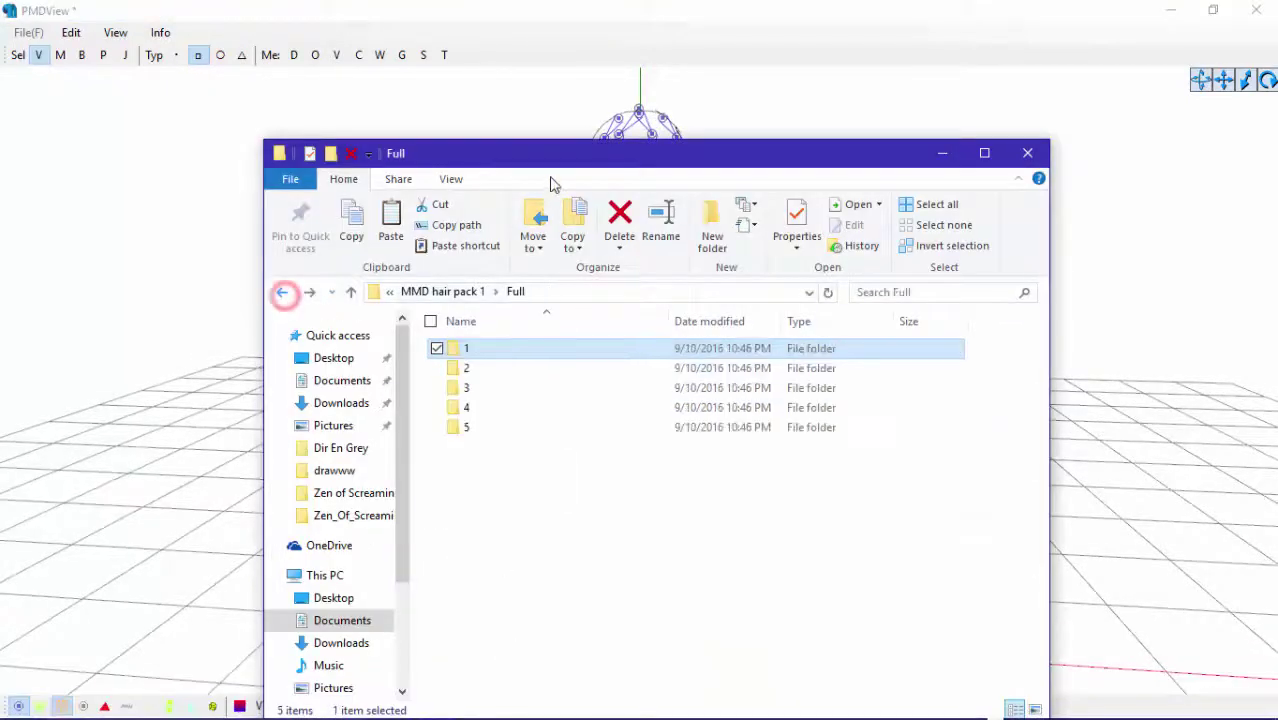
pyautogui.moveTo(613, 157); pyautogui.dragTo(614, 152)
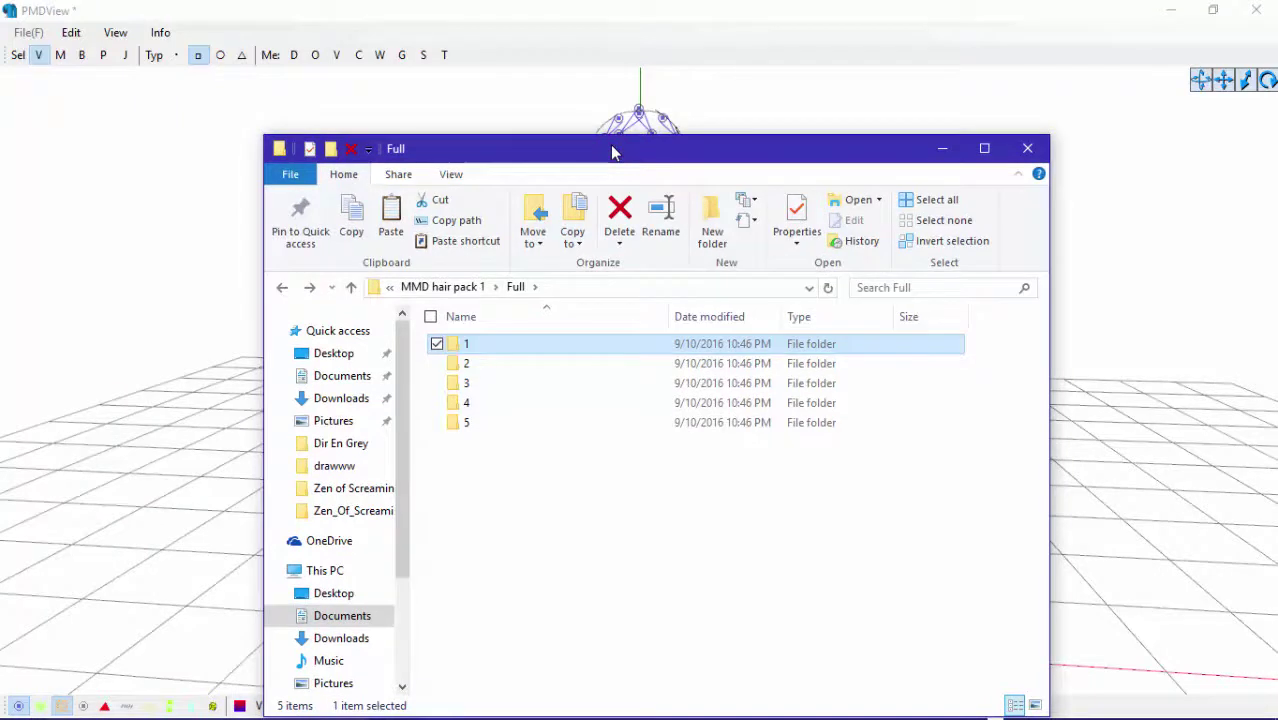
pyautogui.click(282, 287)
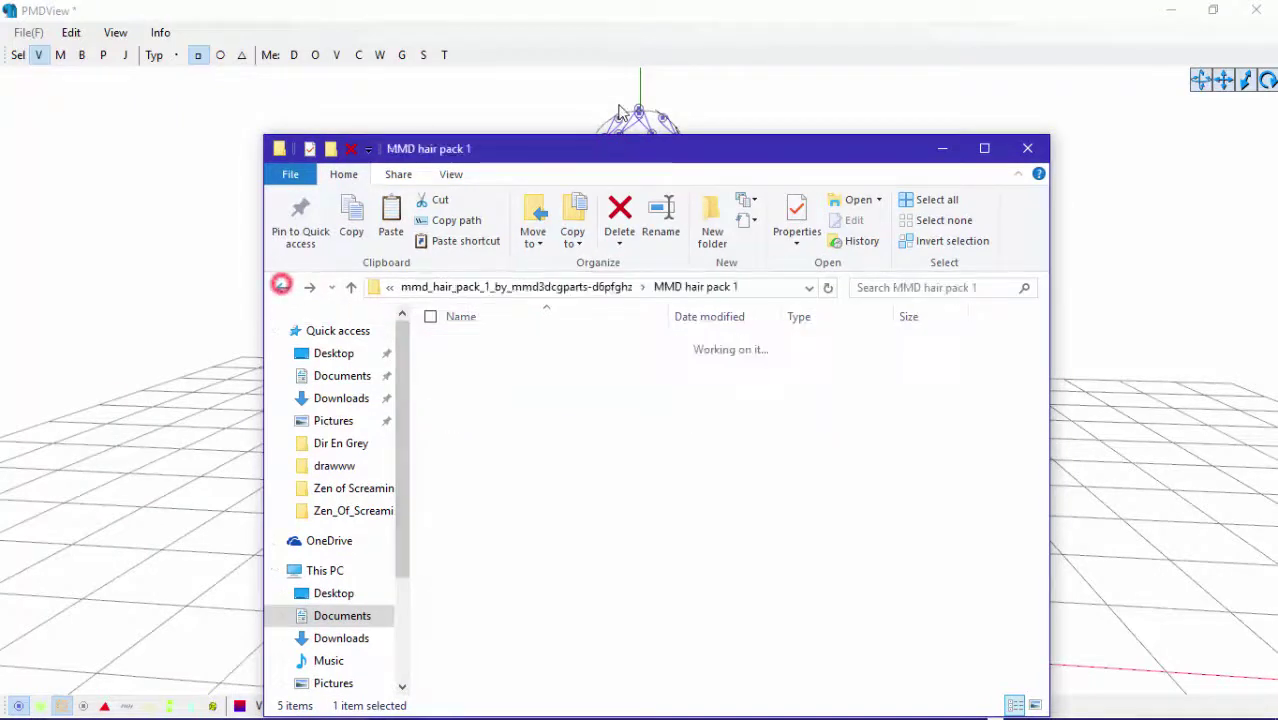
pyautogui.click(282, 287)
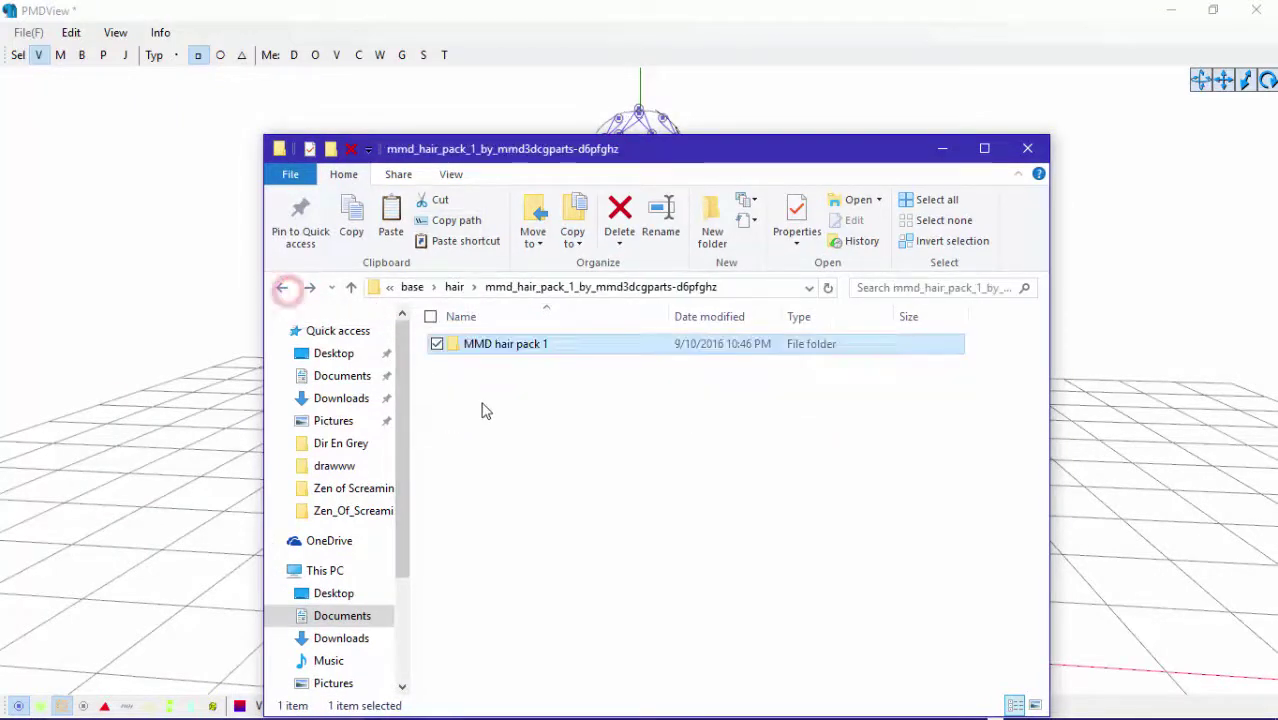
pyautogui.click(282, 287)
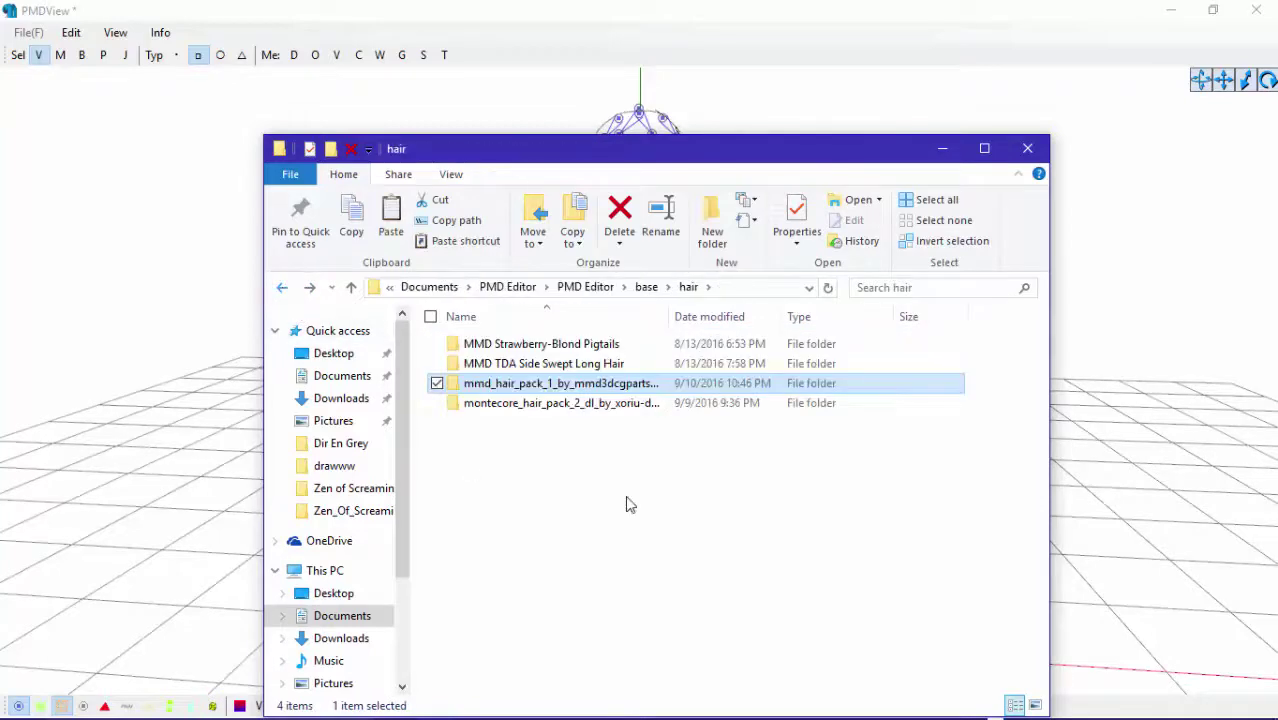
pyautogui.click(283, 289)
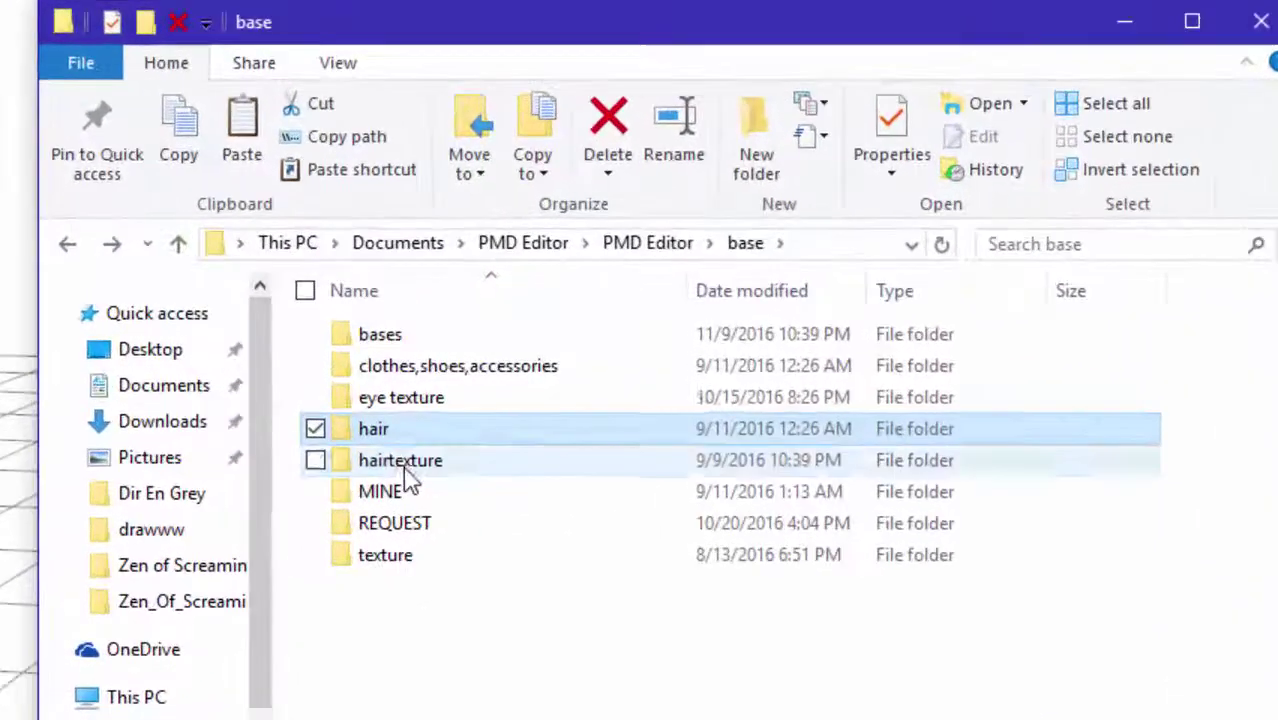
# Open hairtexture, the another_hair_pack folder and Hair Pack2, and copy the Hair3.bmp texture
pyautogui.doubleClick(476, 425)
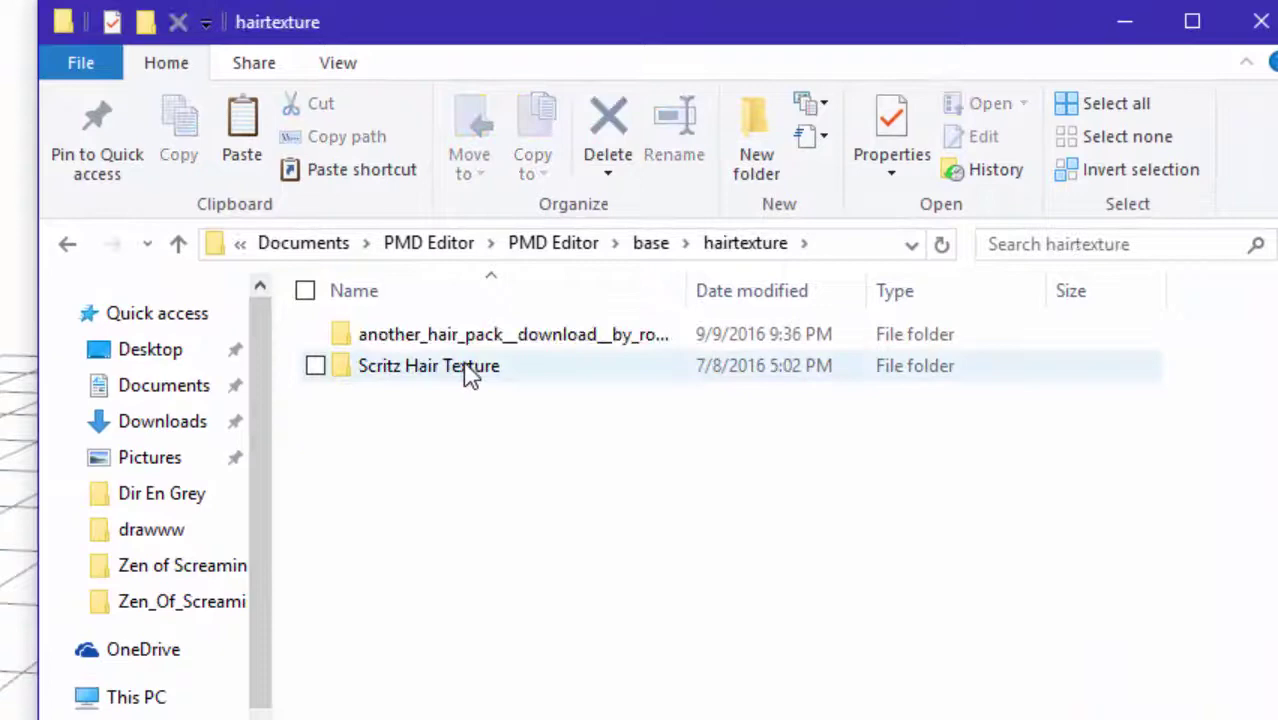
pyautogui.doubleClick(502, 334)
pyautogui.doubleClick(502, 334)
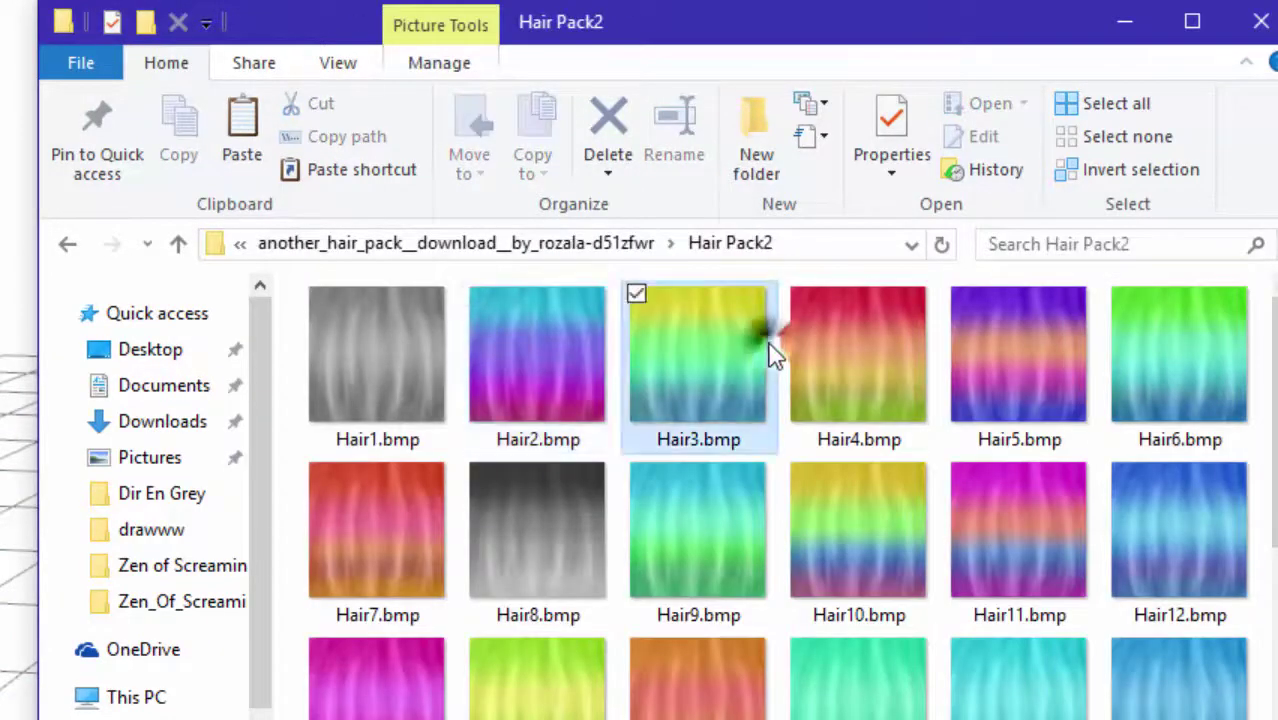
pyautogui.rightClick(769, 354)
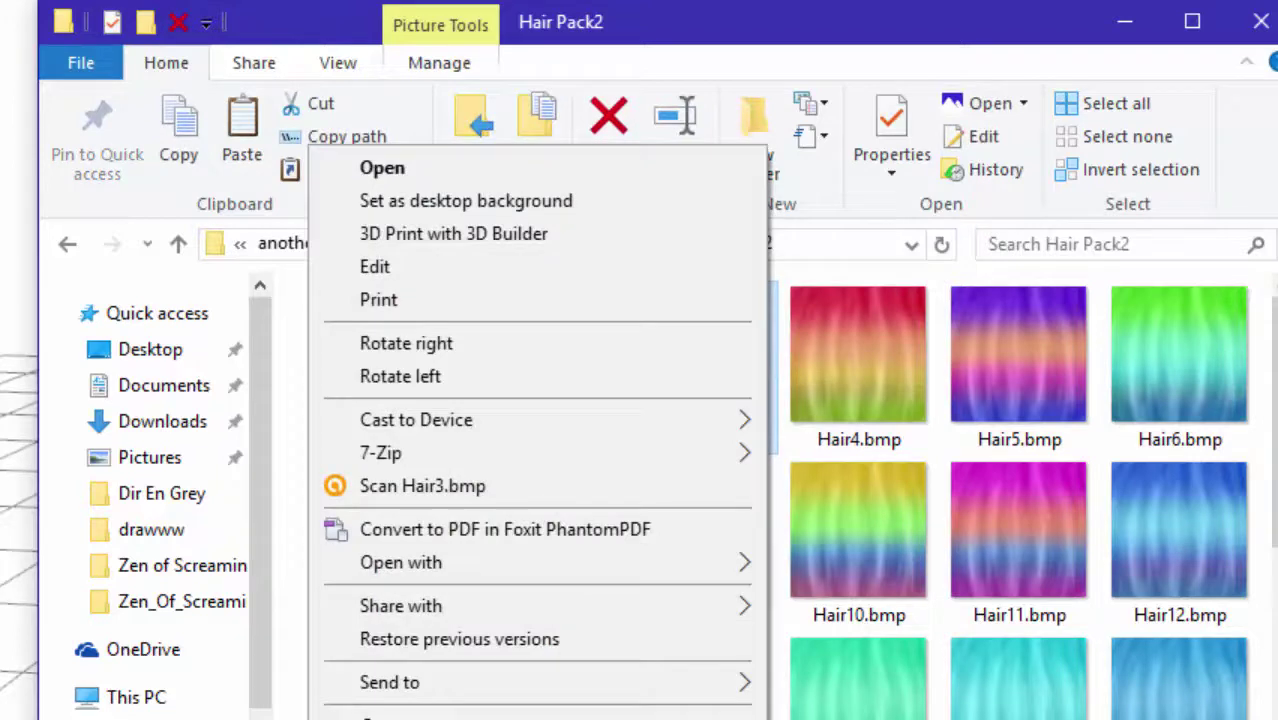
pyautogui.click(928, 62)
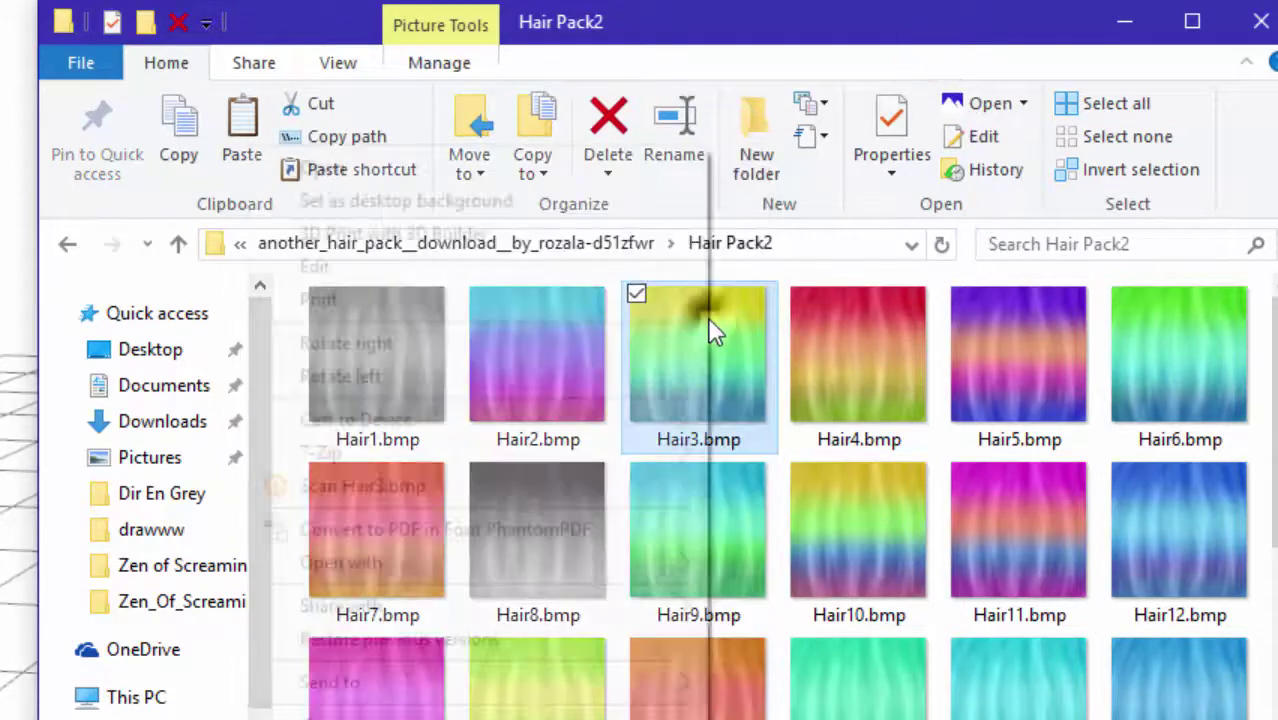
pyautogui.rightClick(707, 317)
pyautogui.press('Escape')
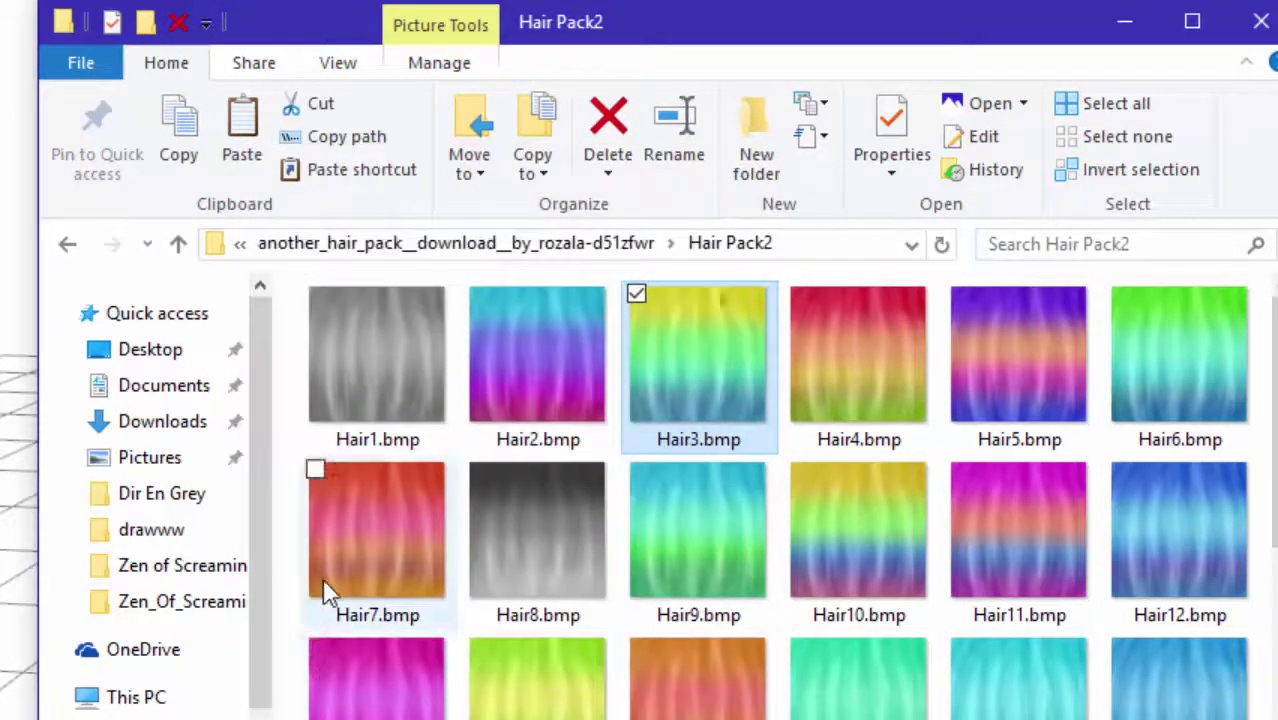
# Go back to the base folder, open bases and TDA Base, and paste Hair3.bmp there
pyautogui.click(70, 244)
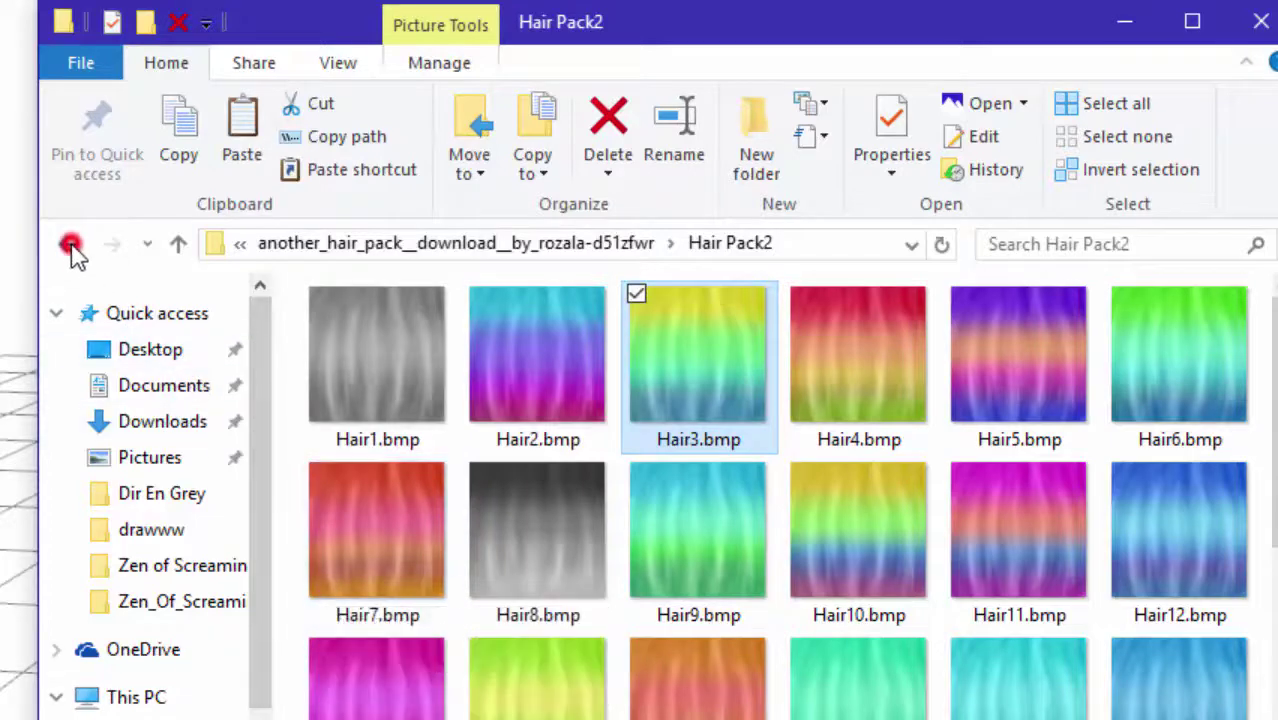
pyautogui.click(67, 244)
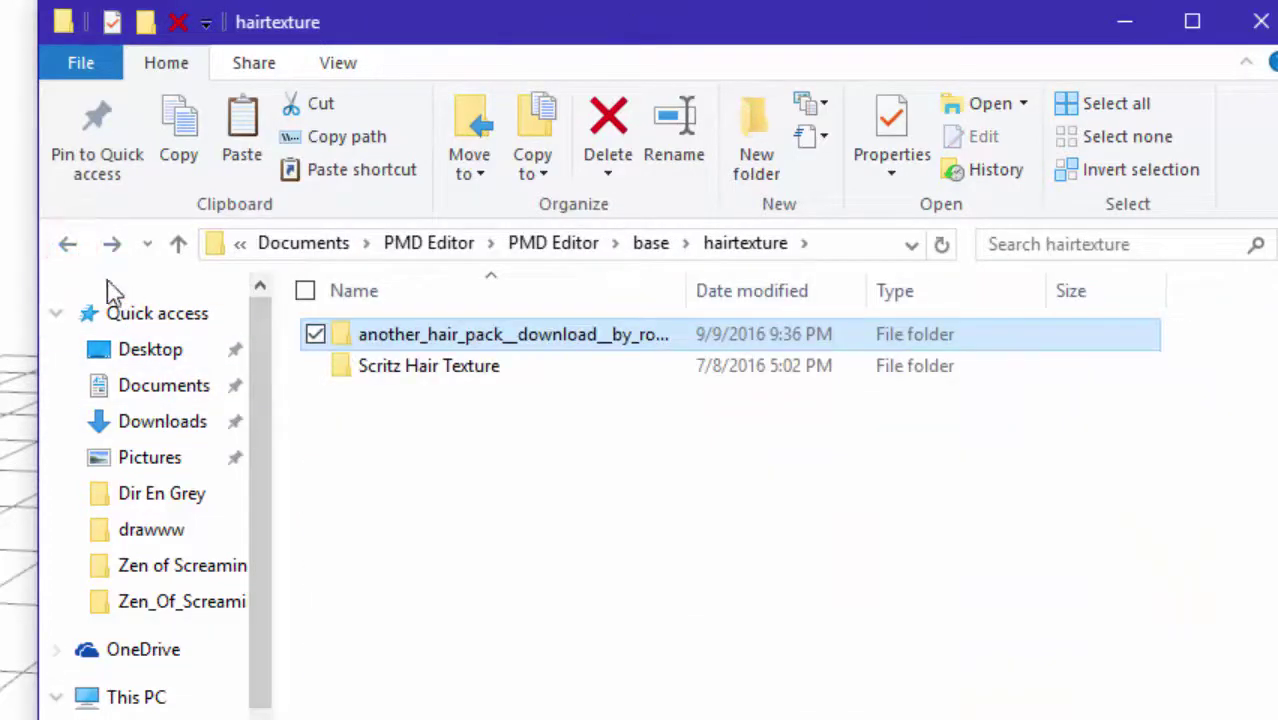
pyautogui.click(67, 244)
pyautogui.click(386, 334)
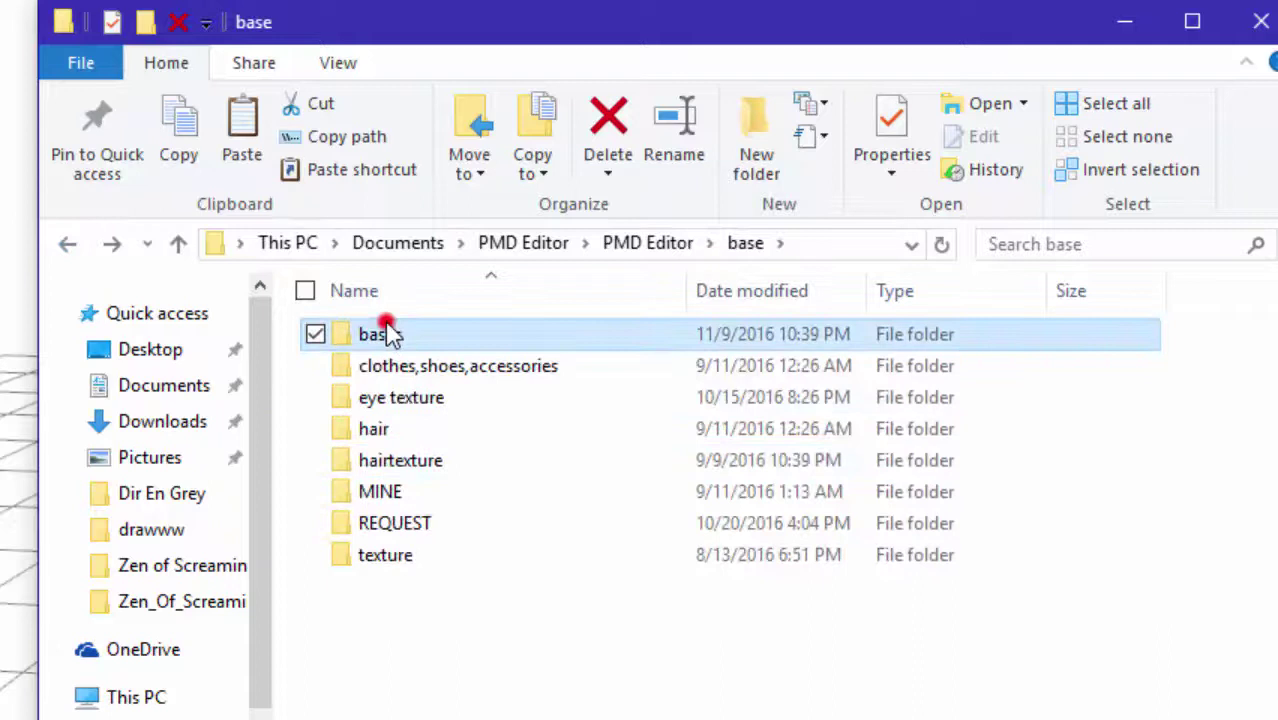
pyautogui.doubleClick(386, 334)
pyautogui.doubleClick(436, 402)
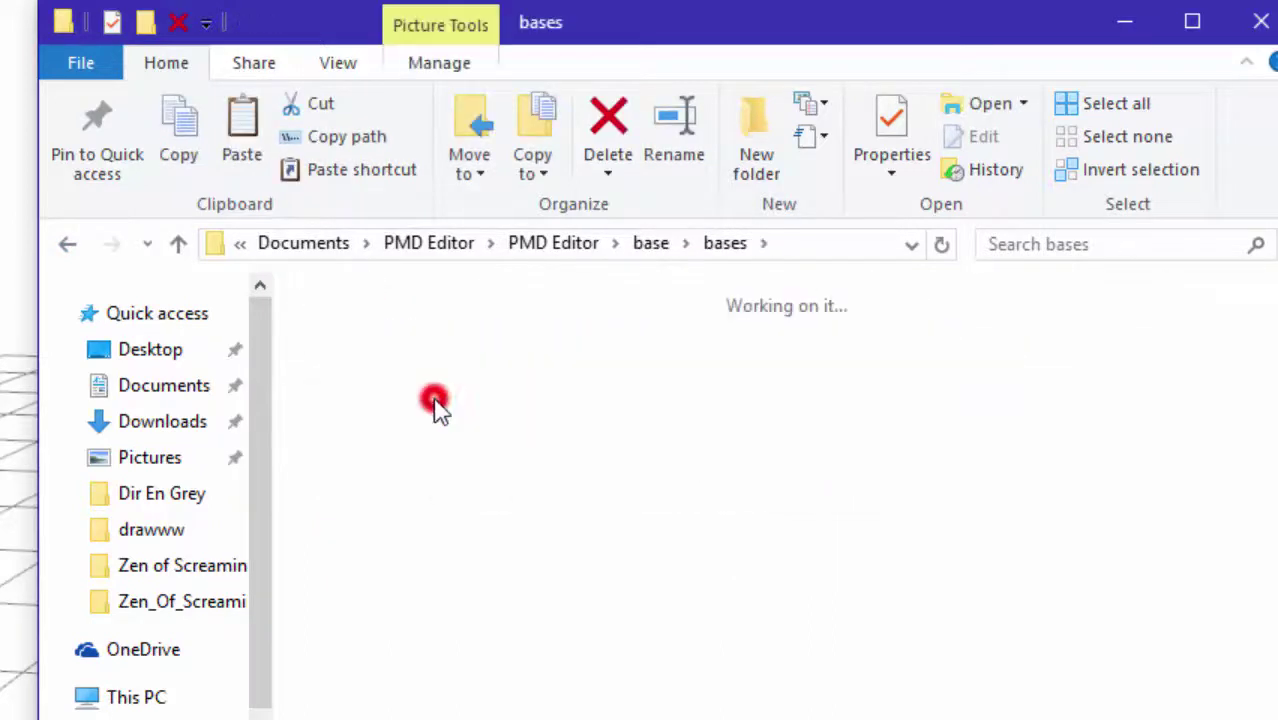
pyautogui.rightClick(640, 555)
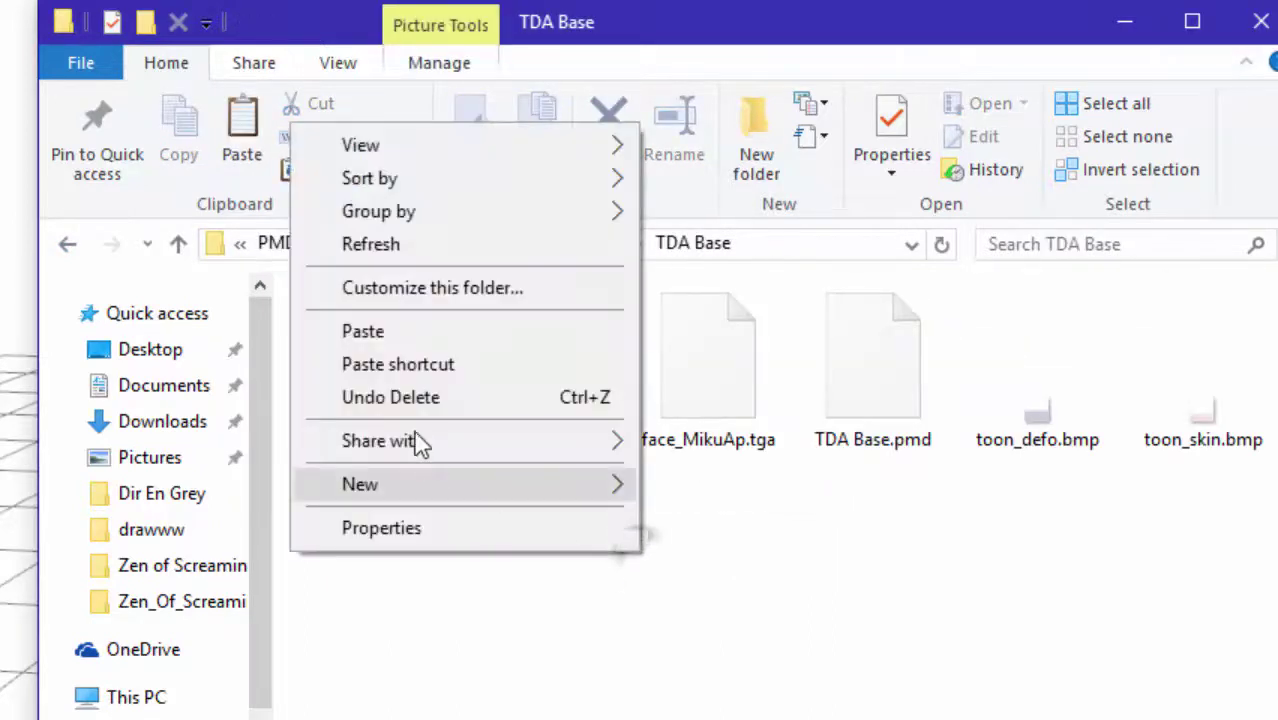
pyautogui.click(360, 334)
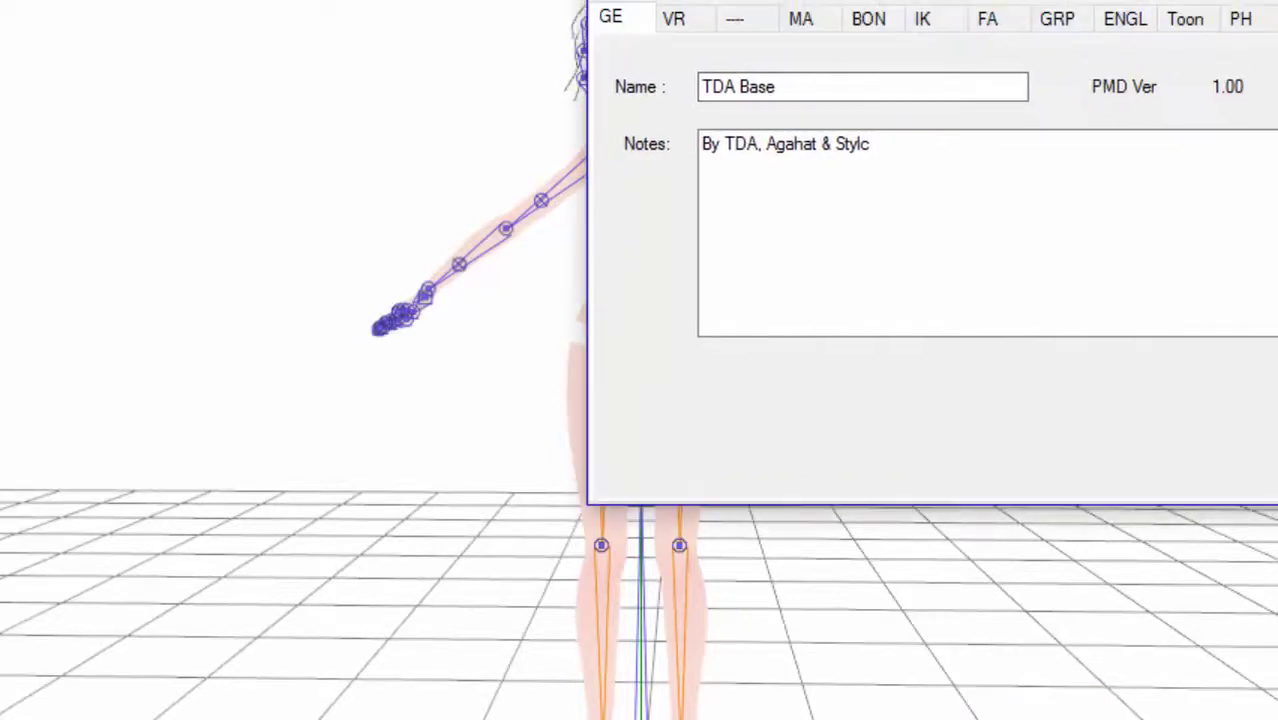
# Select the hair material 11 : MA0 in PMD Editor's material list and check the pasted texture's file name
pyautogui.click(814, 34)
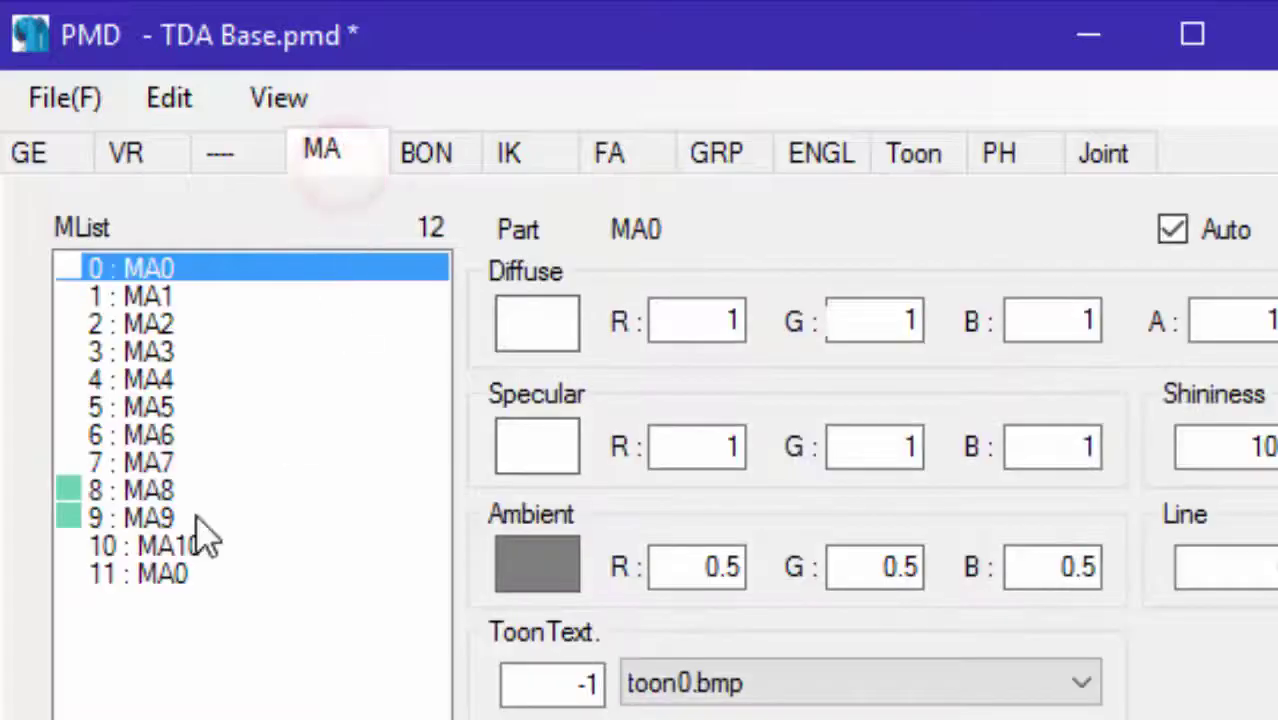
pyautogui.click(182, 545)
pyautogui.click(172, 575)
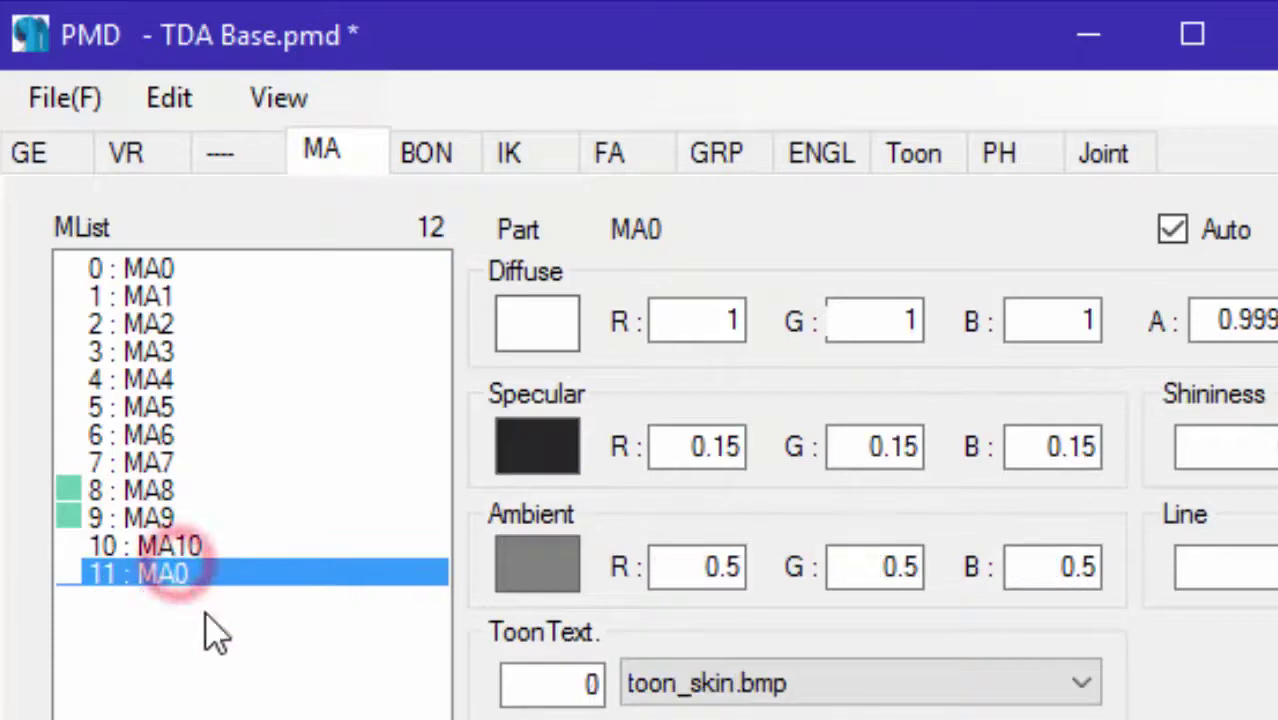
pyautogui.moveTo(633, 23); pyautogui.dragTo(709, 49)
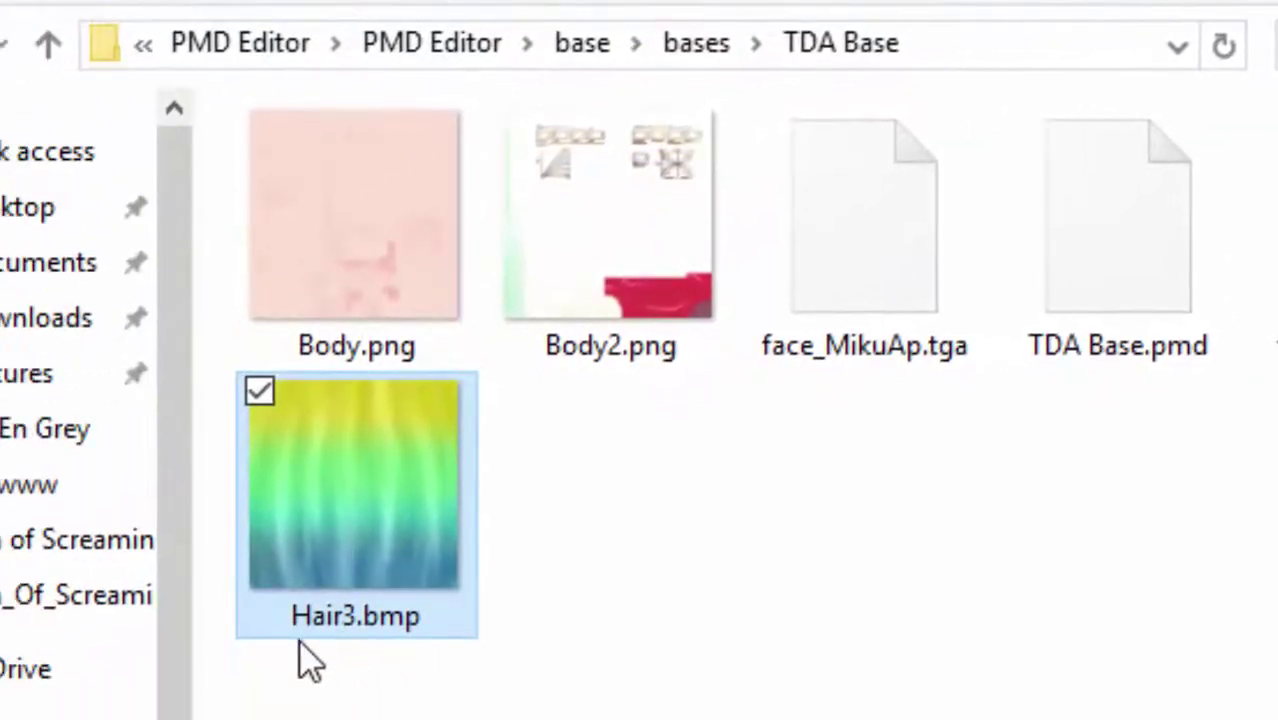
pyautogui.hotkey('alt', 'Tab')
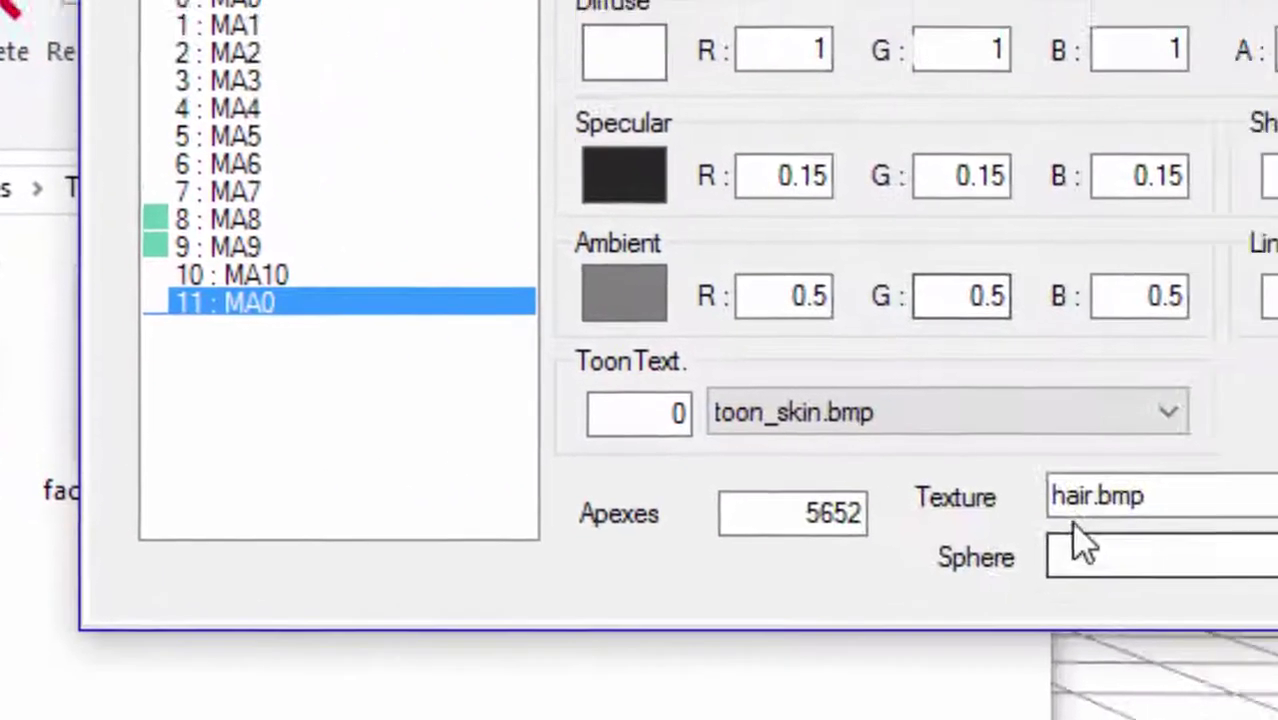
# Set the texture of material 11 : MA0 to Hair3.bmp
pyautogui.click(952, 530)
pyautogui.click(945, 521)
pyautogui.press('BackSpace')
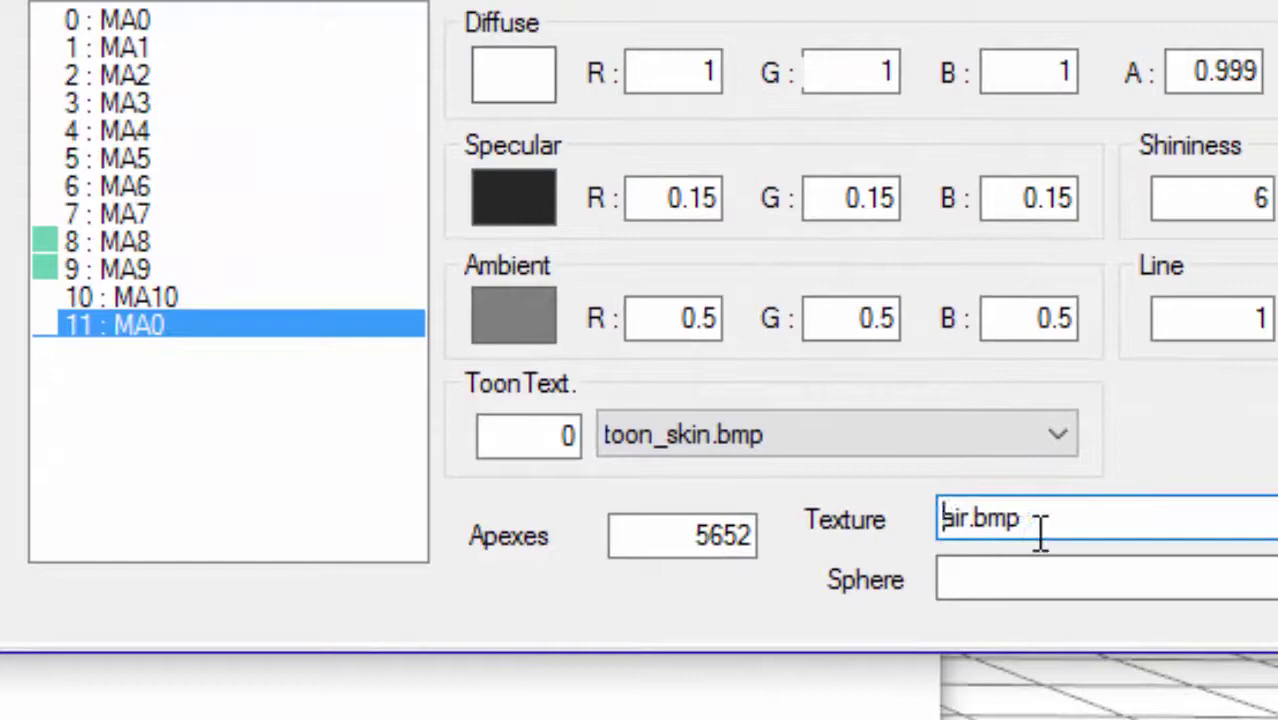
pyautogui.write('H')
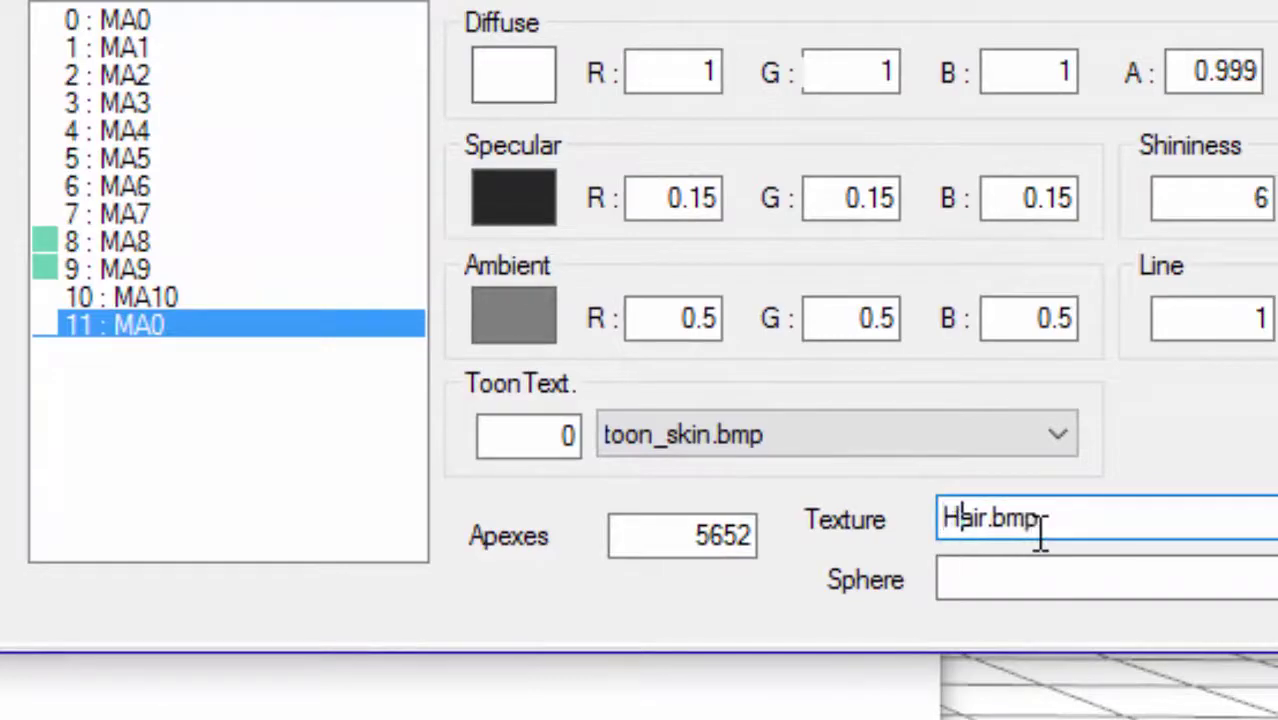
pyautogui.click(982, 515)
pyautogui.write('3')
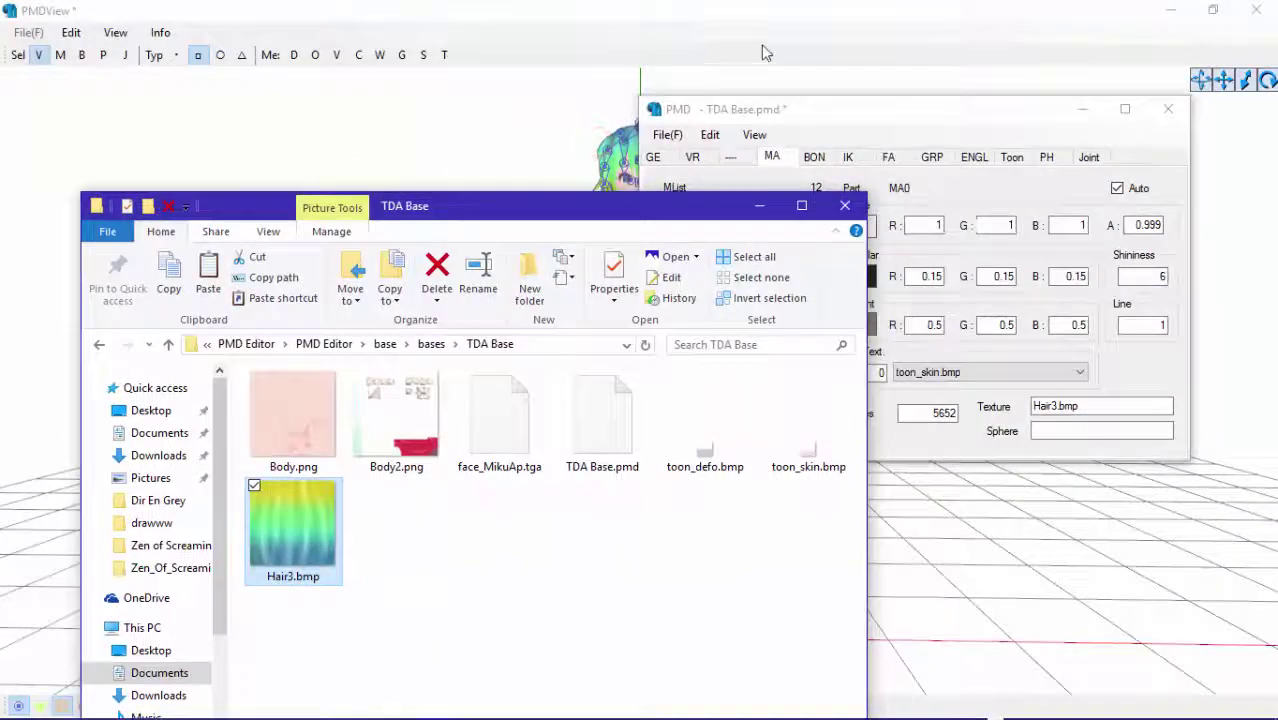
# Bring the PMDView model view forward, then open the SubV preview and refresh it
pyautogui.click(761, 26)
pyautogui.moveTo(757, 175); pyautogui.dragTo(719, 245, button='right')
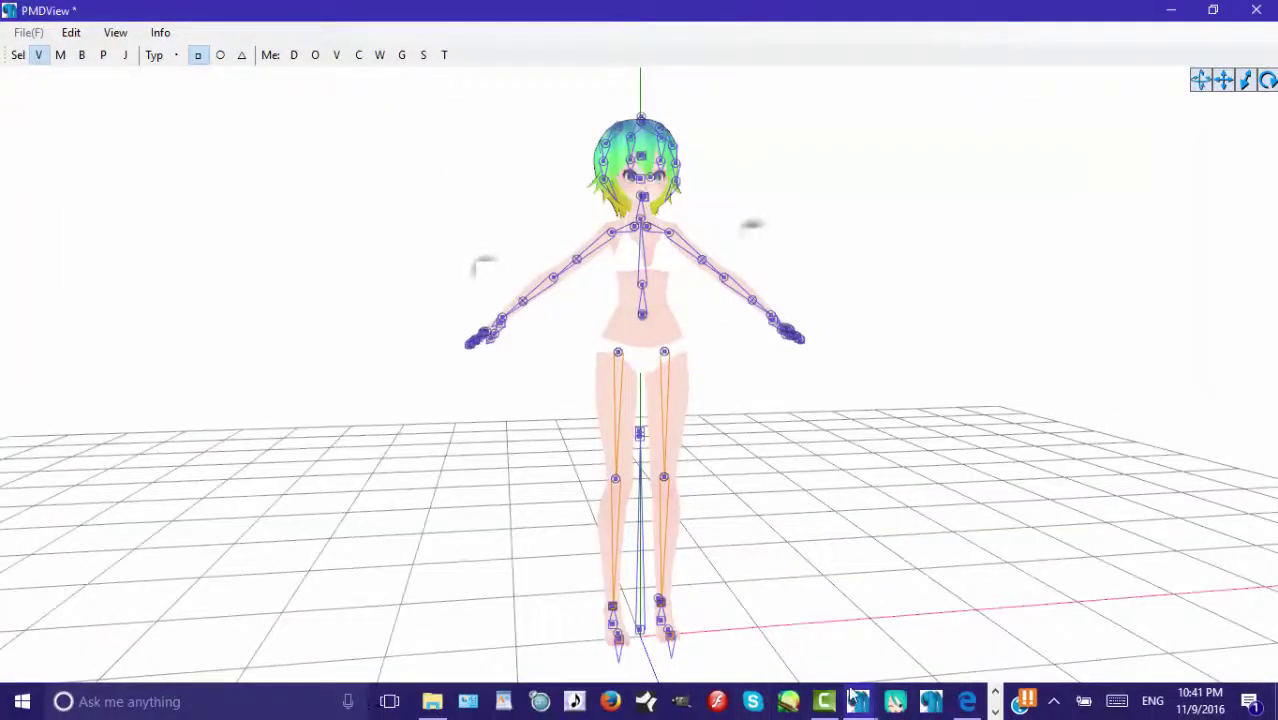
pyautogui.click(423, 56)
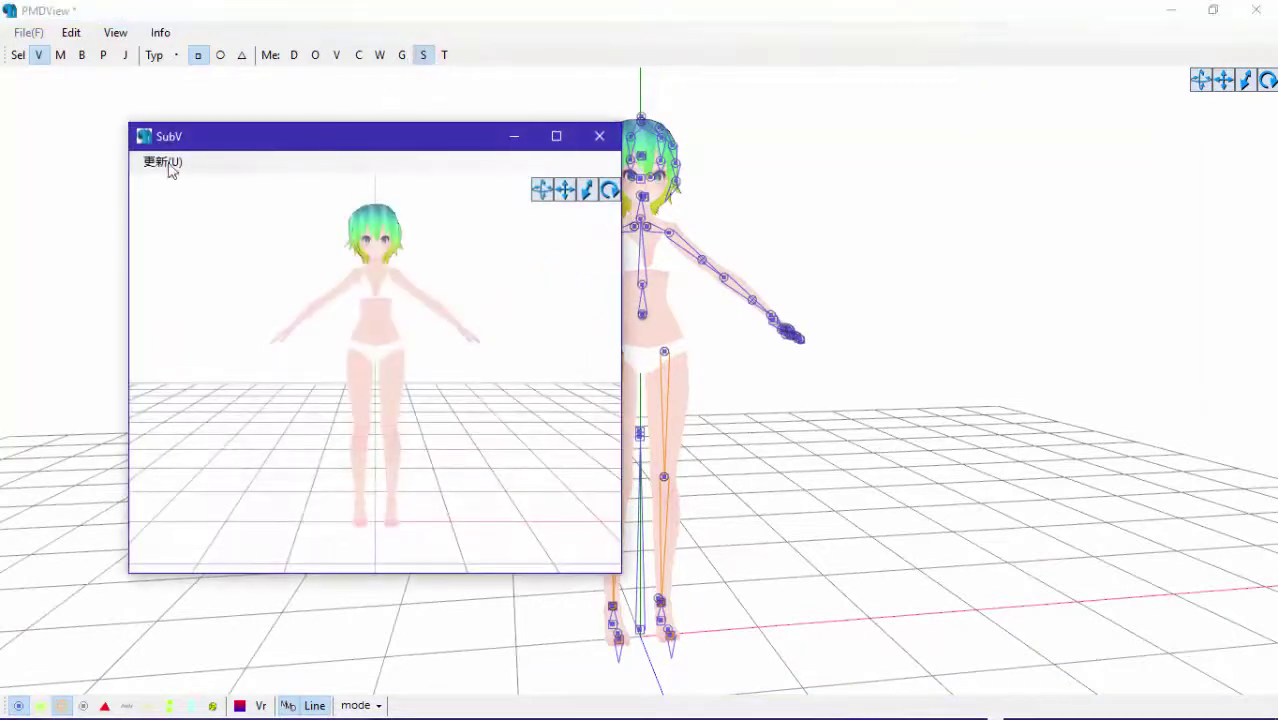
pyautogui.click(168, 163)
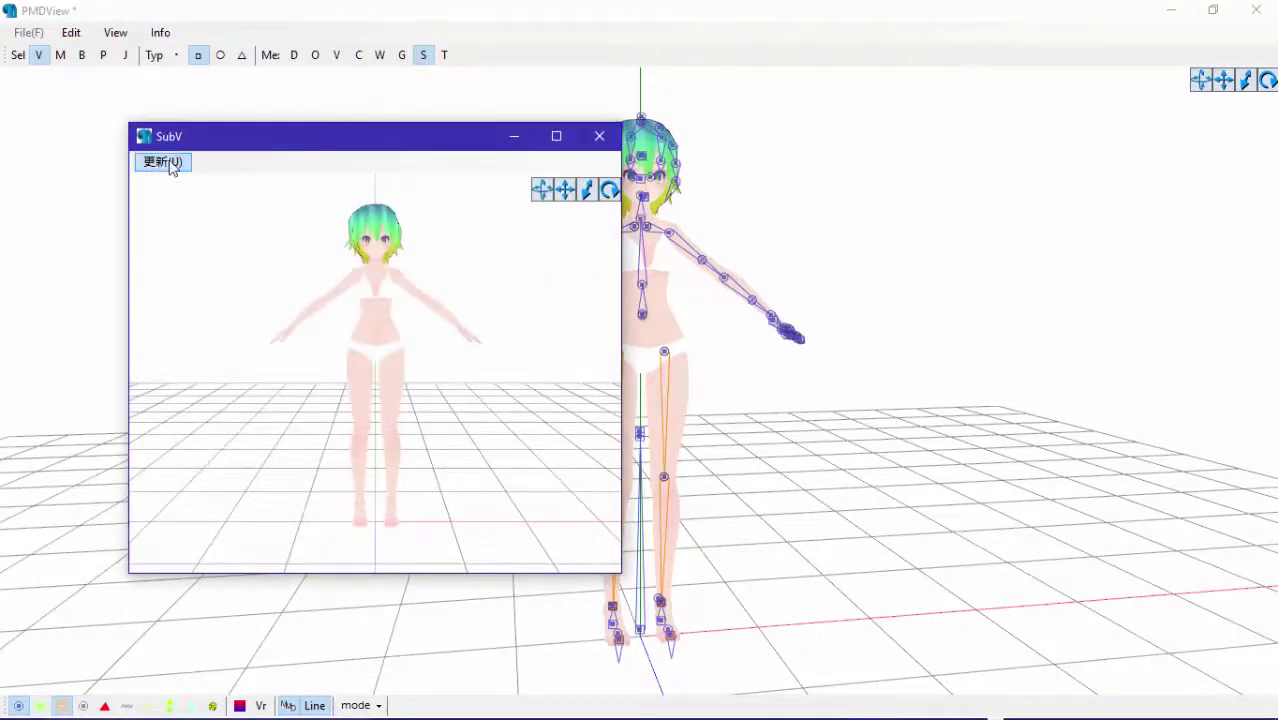
pyautogui.moveTo(245, 266); pyautogui.dragTo(577, 10, button='right')
# Examine the textured hair on the model from several angles and closer up in the SubV preview, moving its window aside
pyautogui.click(577, 10)
pyautogui.moveTo(432, 149); pyautogui.dragTo(1003, 248)
pyautogui.moveTo(476, 276)
pyautogui.mouseDown(button='right')
pyautogui.moveTo(485, 283)
pyautogui.moveTo(342, 285)
pyautogui.moveTo(479, 288)
pyautogui.mouseUp(button='right')
pyautogui.moveTo(905, 247); pyautogui.dragTo(888, 150)
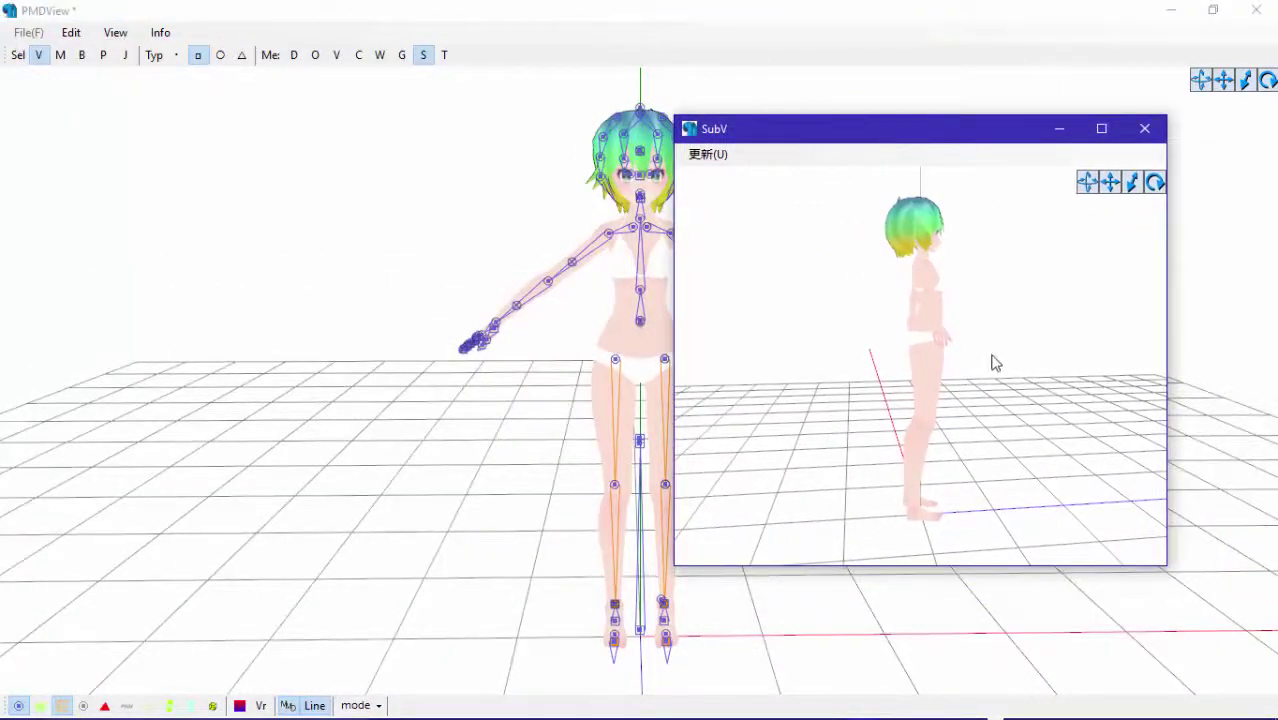
pyautogui.moveTo(995, 363); pyautogui.dragTo(900, 365, button='right')
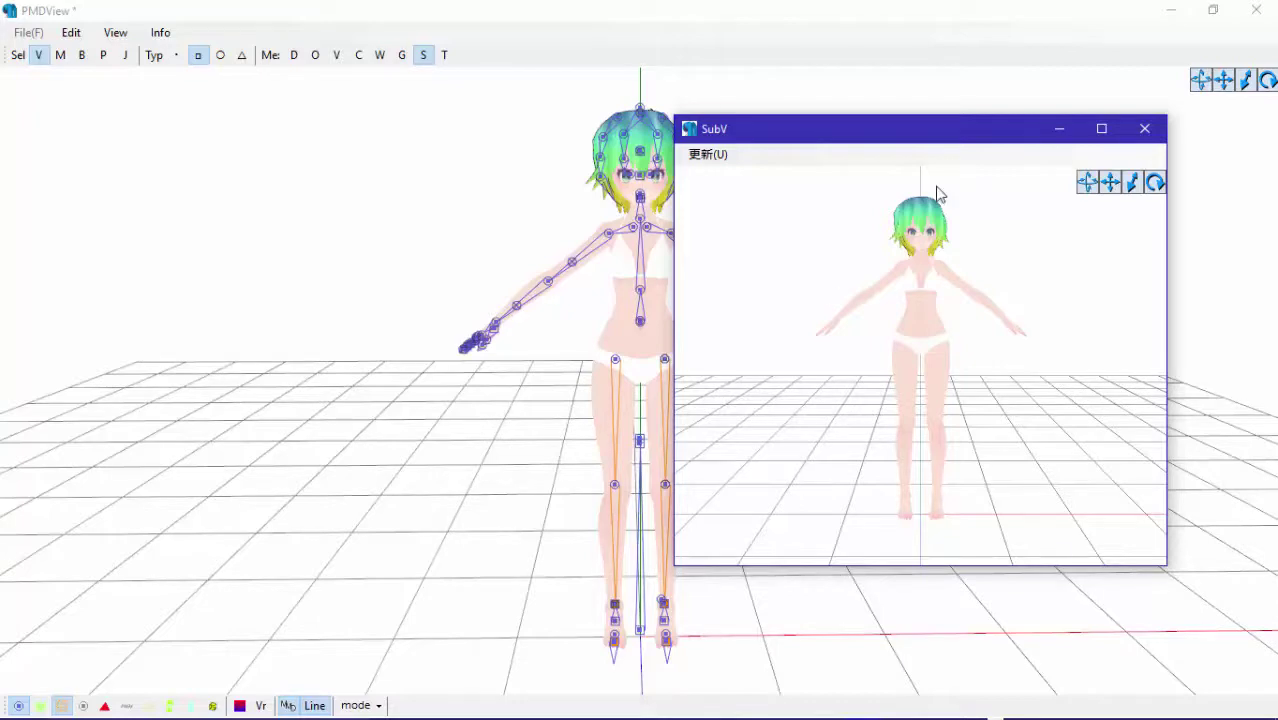
pyautogui.moveTo(936, 266); pyautogui.dragTo(898, 338, button='right')
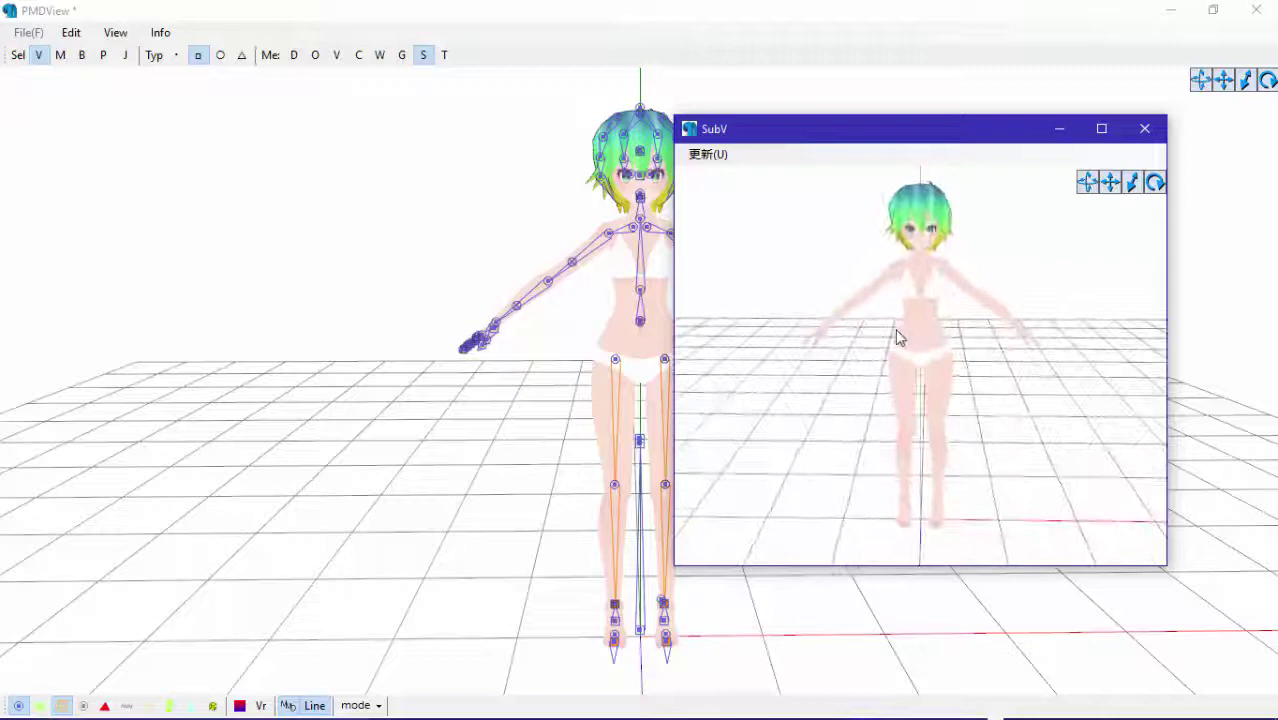
pyautogui.scroll(5, 898, 338)
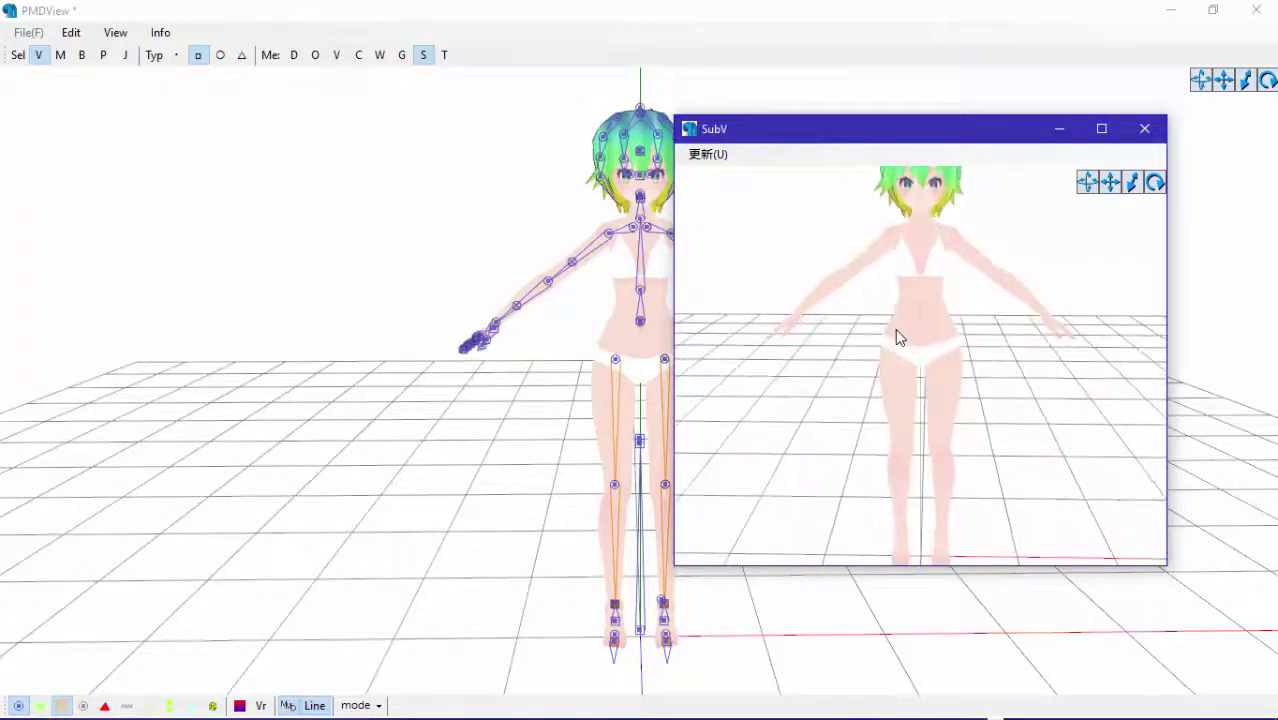
pyautogui.moveTo(1108, 184); pyautogui.dragTo(855, 283)
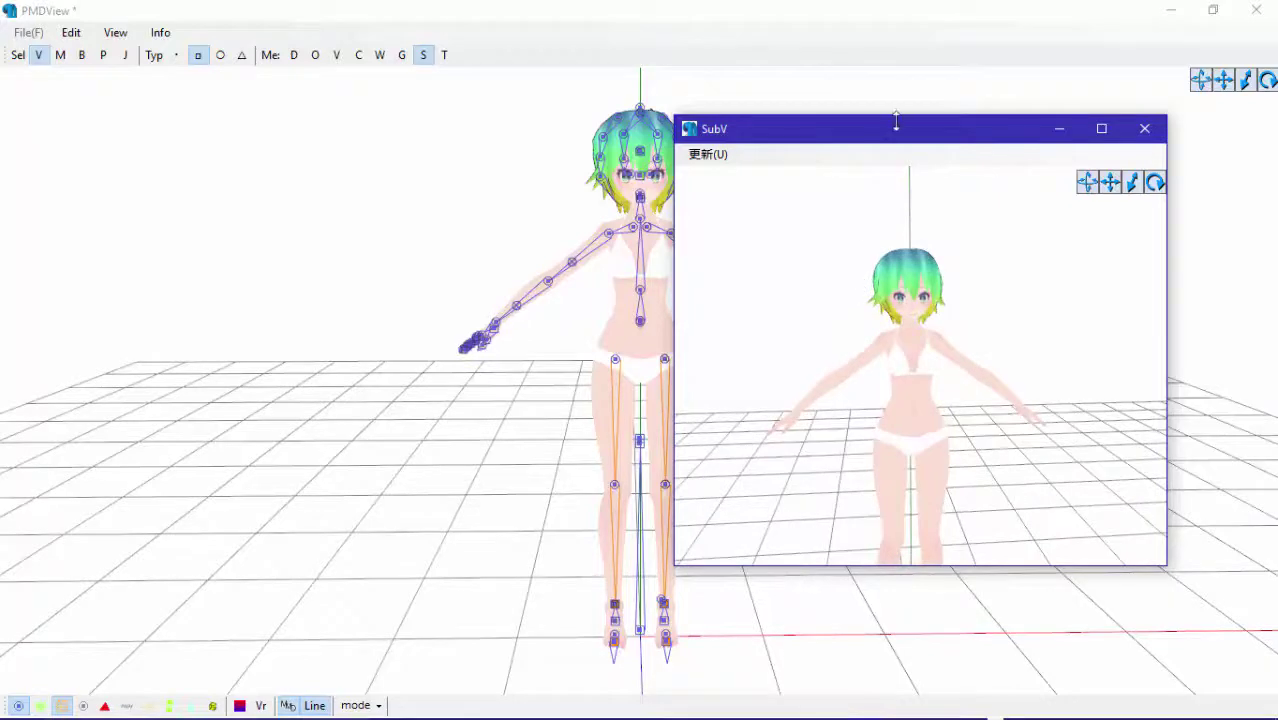
pyautogui.moveTo(896, 120); pyautogui.dragTo(287, 101)
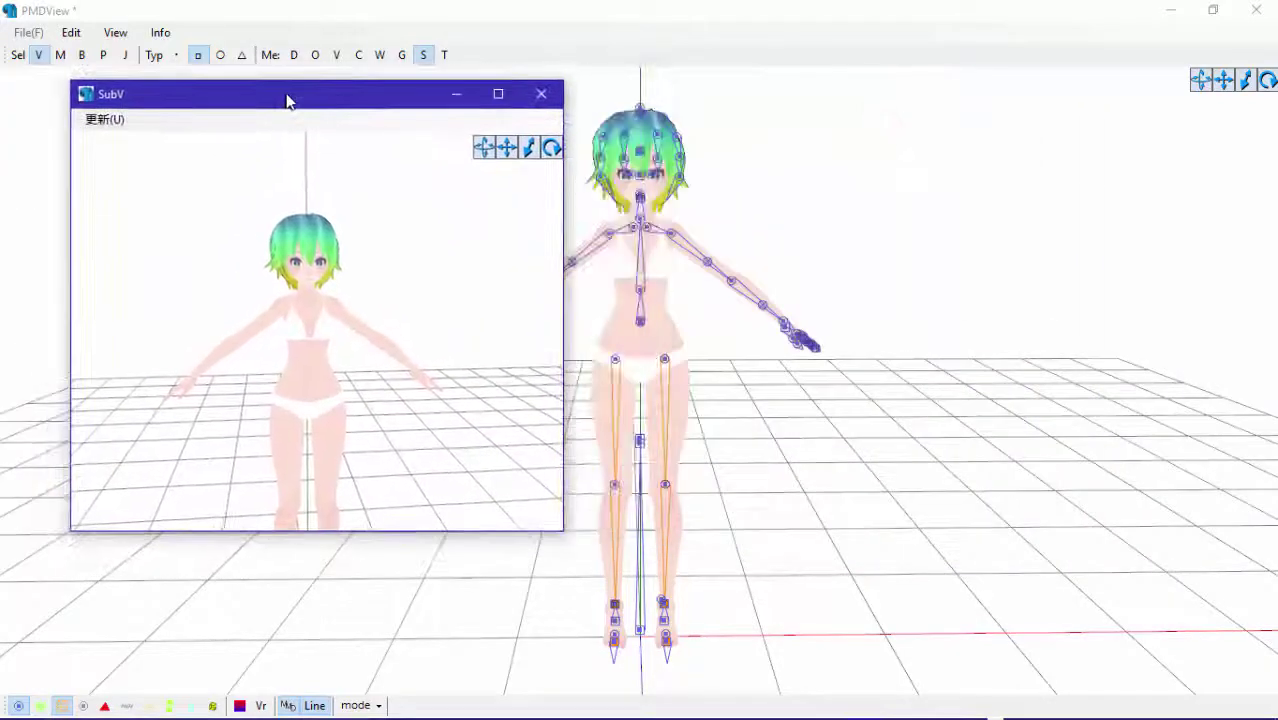
# Switch to the TDA Base folder in File Explorer, remove Hair3.bmp from it and reposition the folder window
pyautogui.moveTo(482, 715)
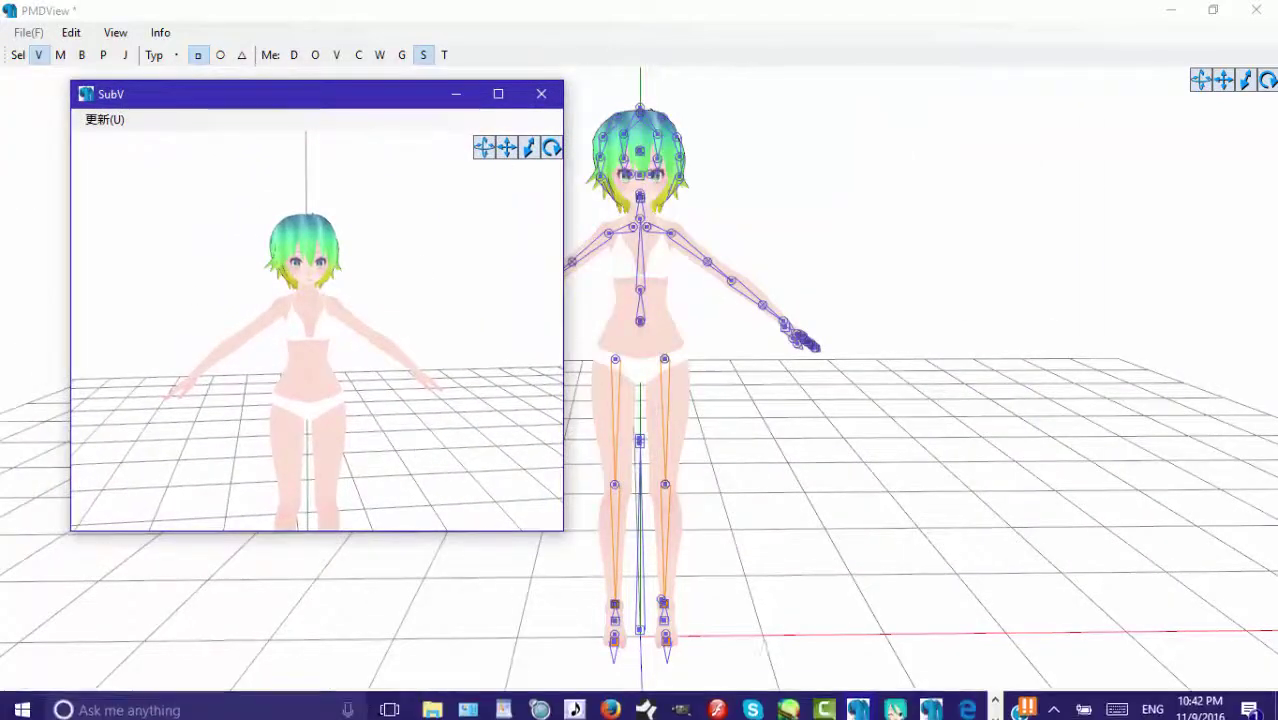
pyautogui.click(432, 709)
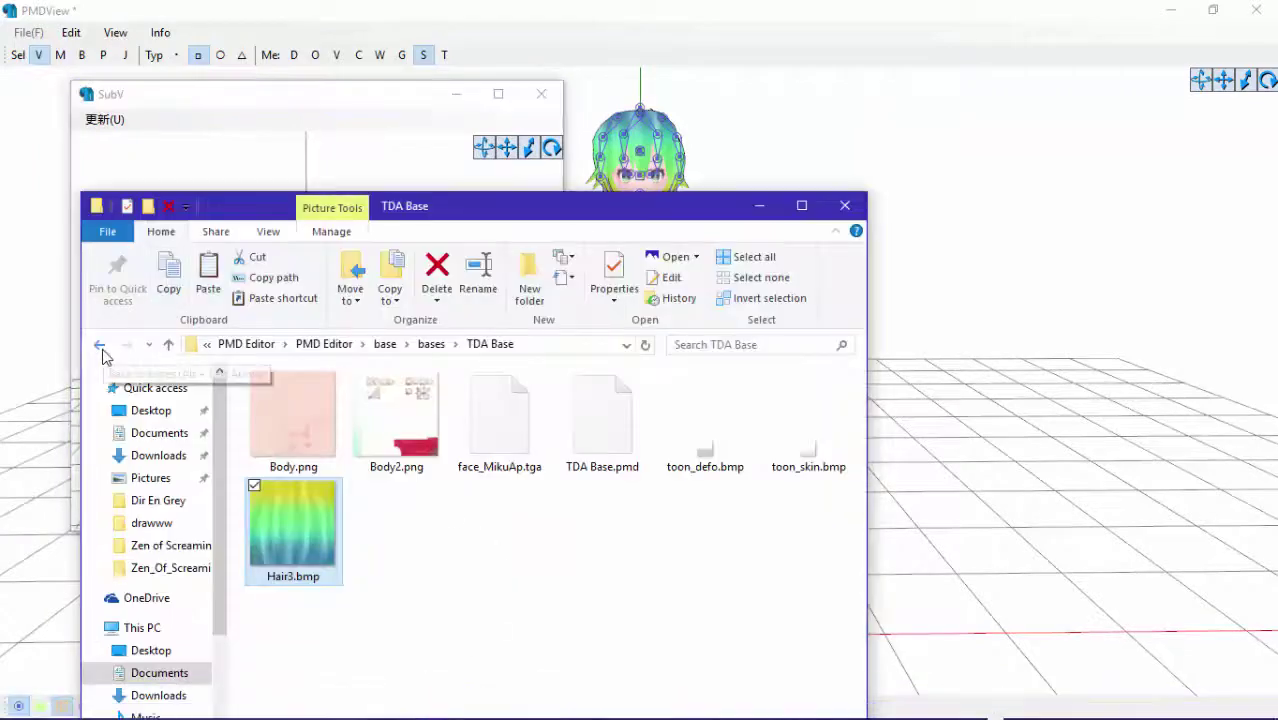
pyautogui.rightClick(280, 547)
pyautogui.click(60, 483)
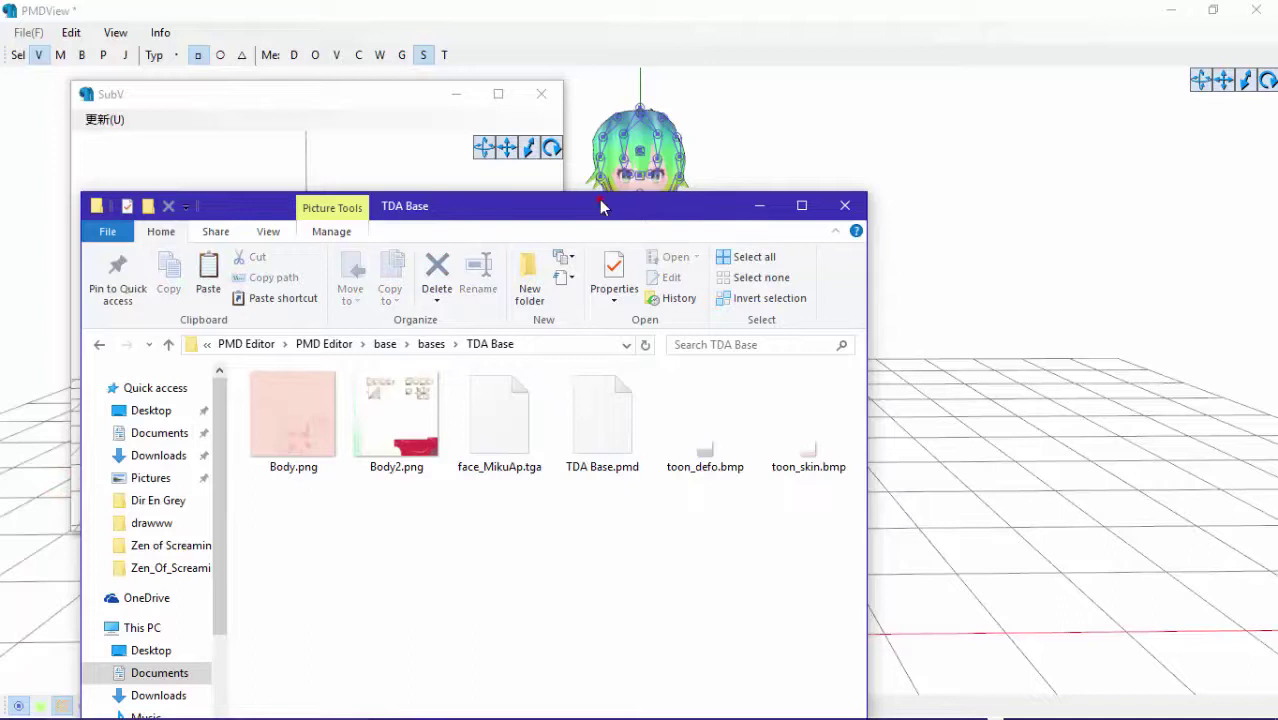
pyautogui.moveTo(600, 205); pyautogui.dragTo(639, 106)
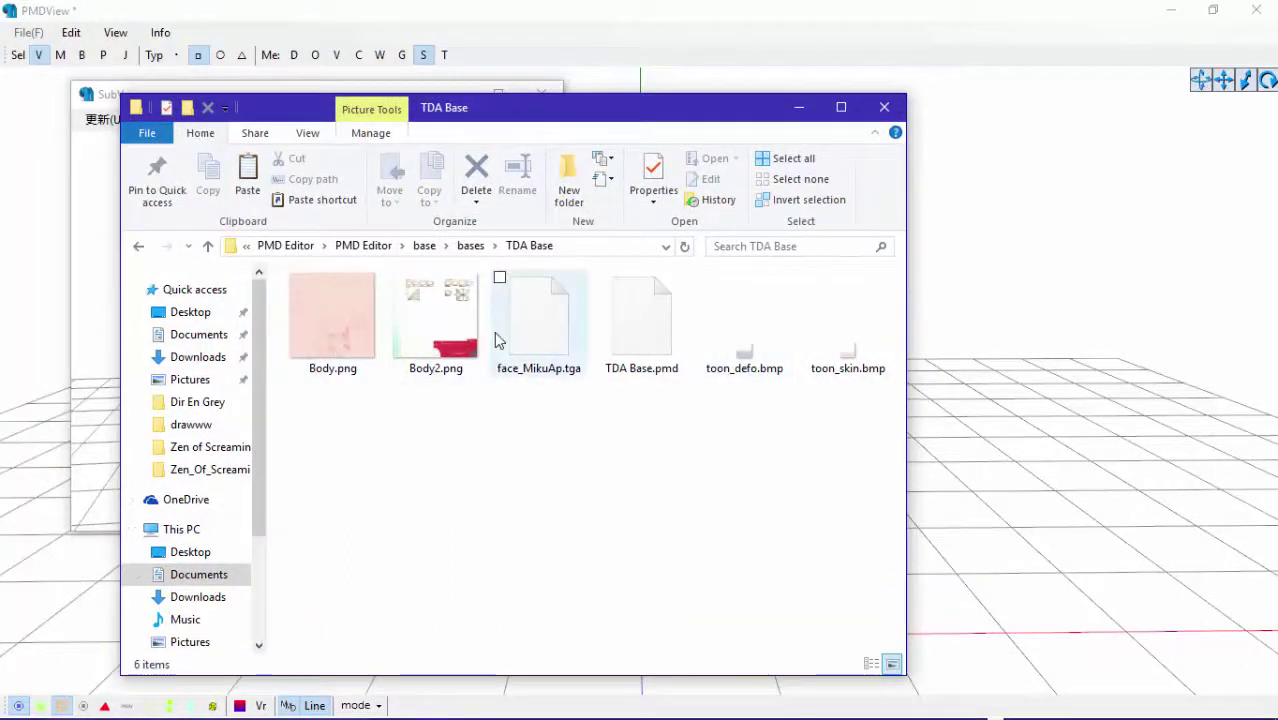
pyautogui.moveTo(551, 118); pyautogui.dragTo(602, 143)
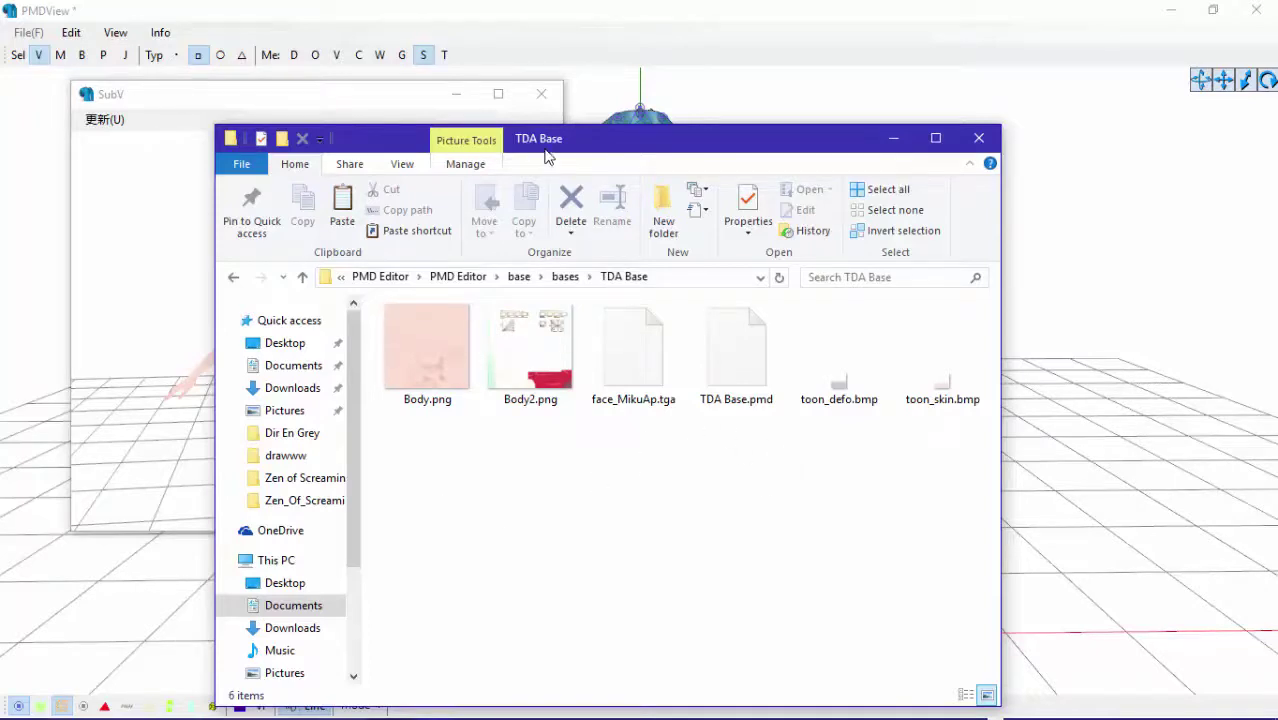
pyautogui.click(536, 103)
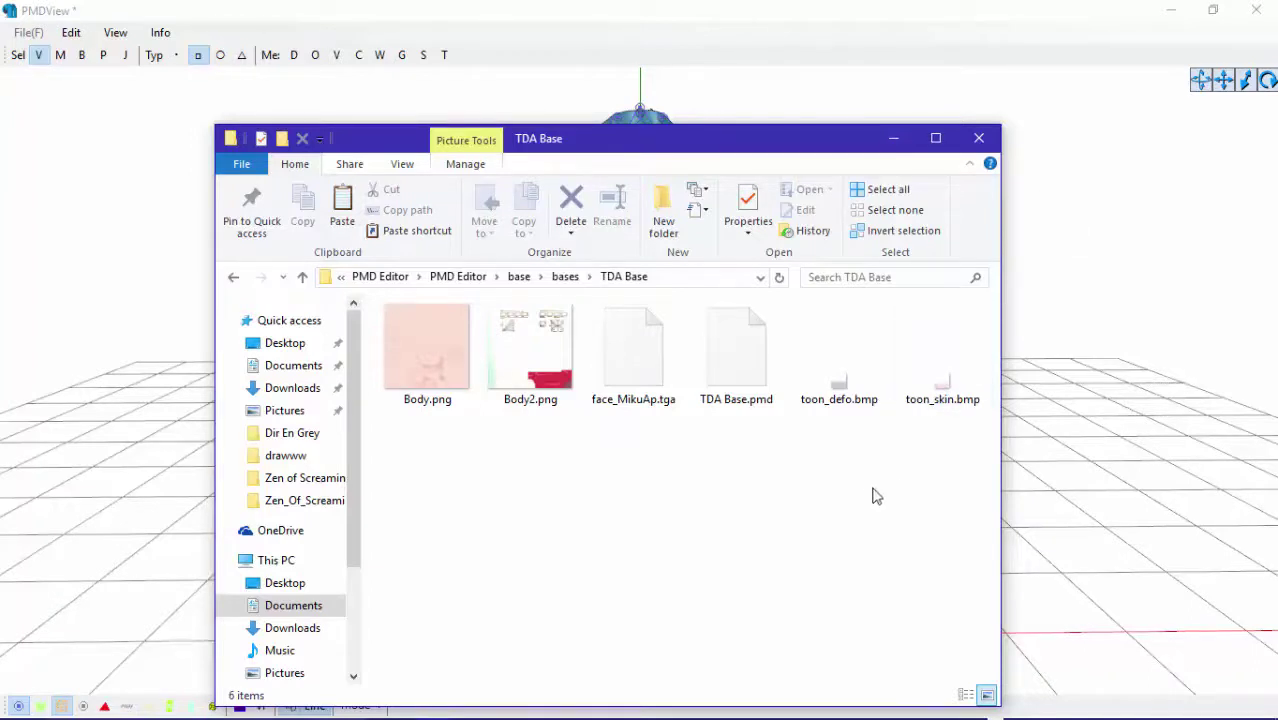
# Bring the PMDView model view back in front of the File Explorer window
pyautogui.moveTo(960, 715)
pyautogui.click(1068, 552)
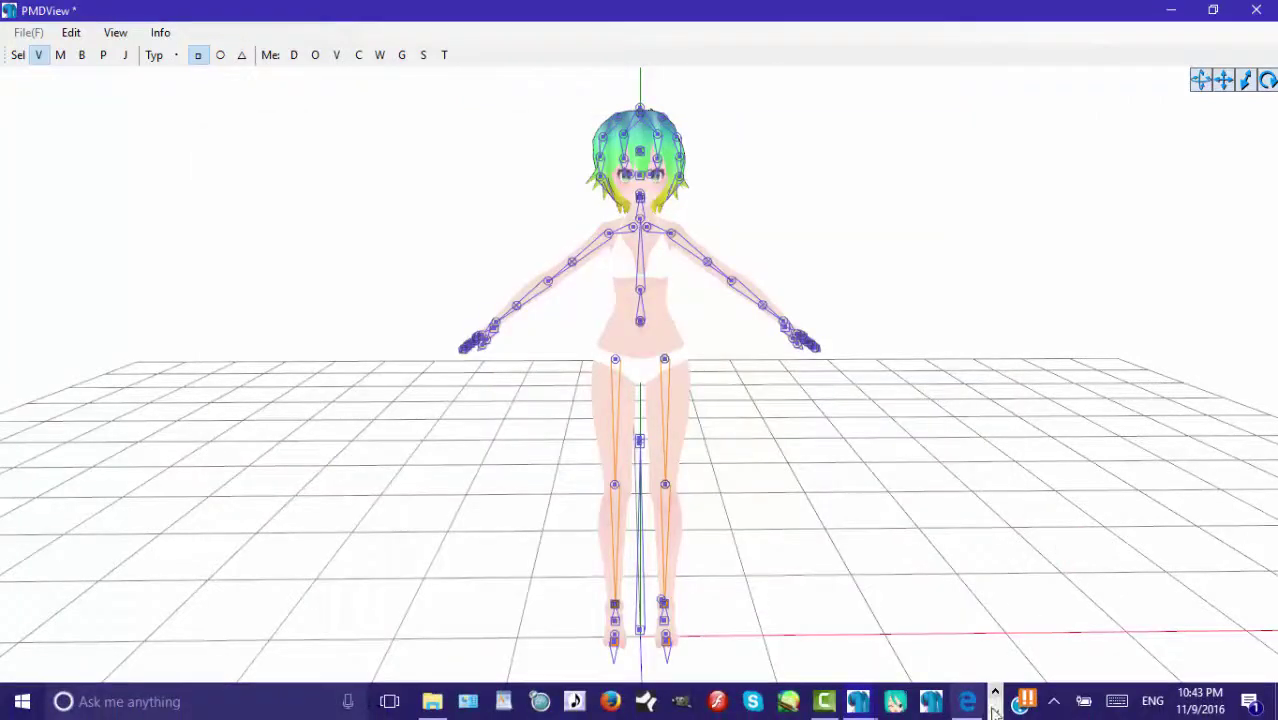
pyautogui.click(995, 711)
pyautogui.click(437, 702)
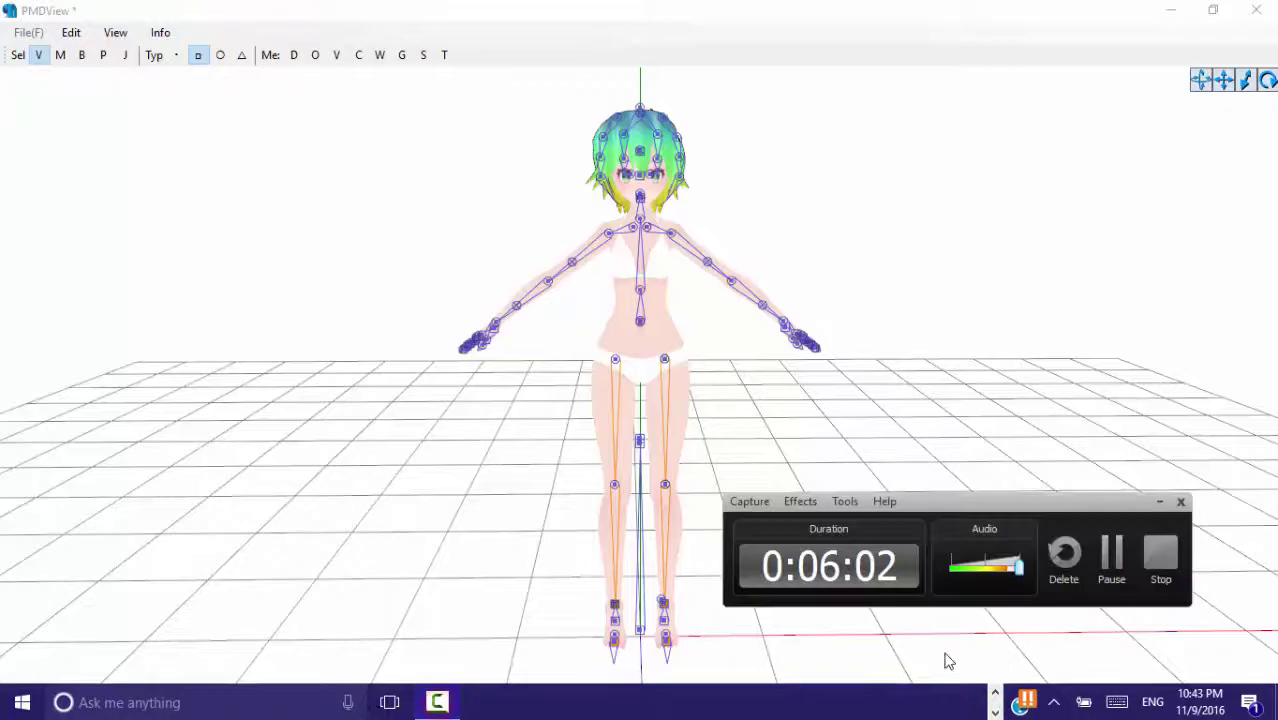